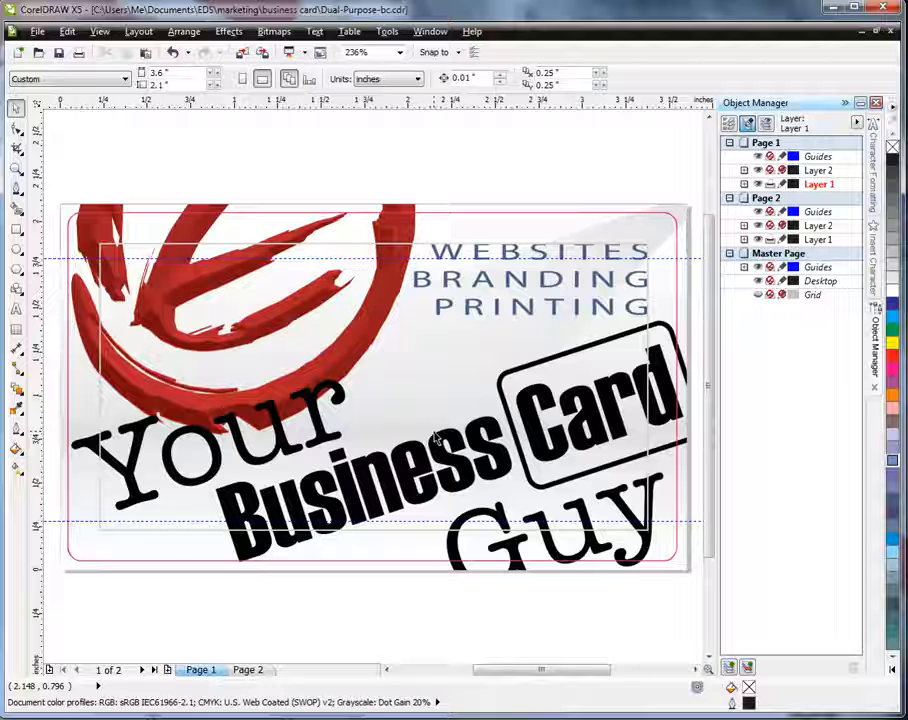
Step: Open the portrait photo on page 2 of the business card for bitmap editing in Corel PHOTO-PAINT
left_click(249, 670)
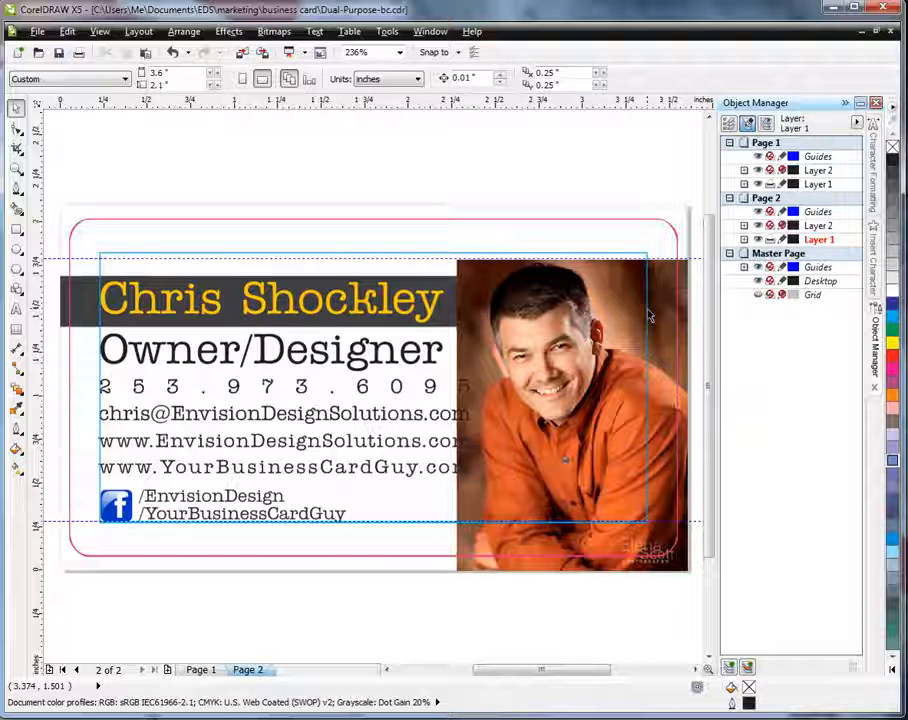
left_click(613, 295)
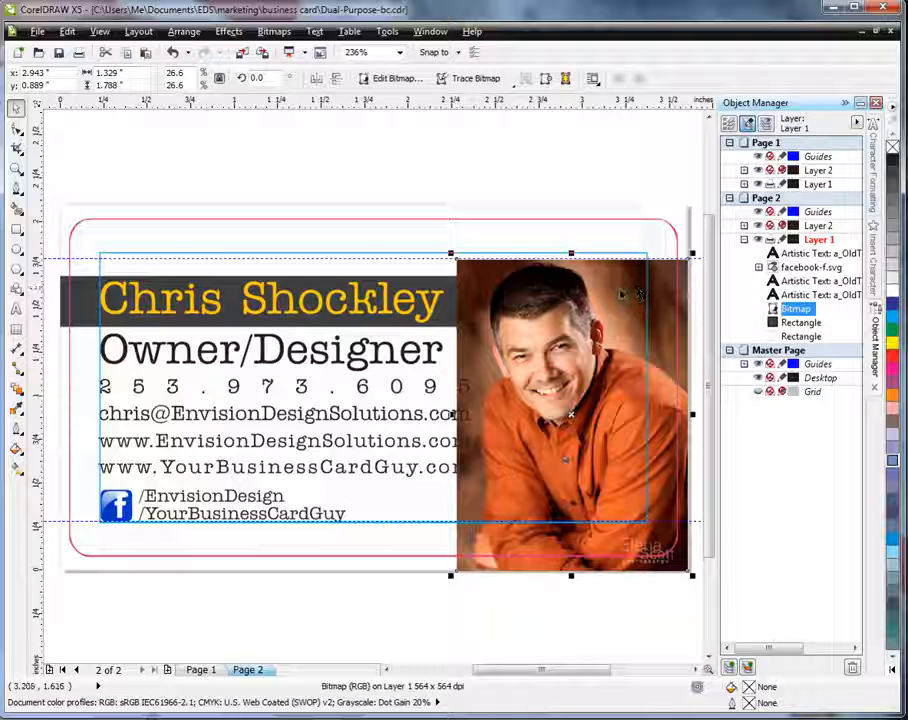
scroll(624, 296, "up", 2)
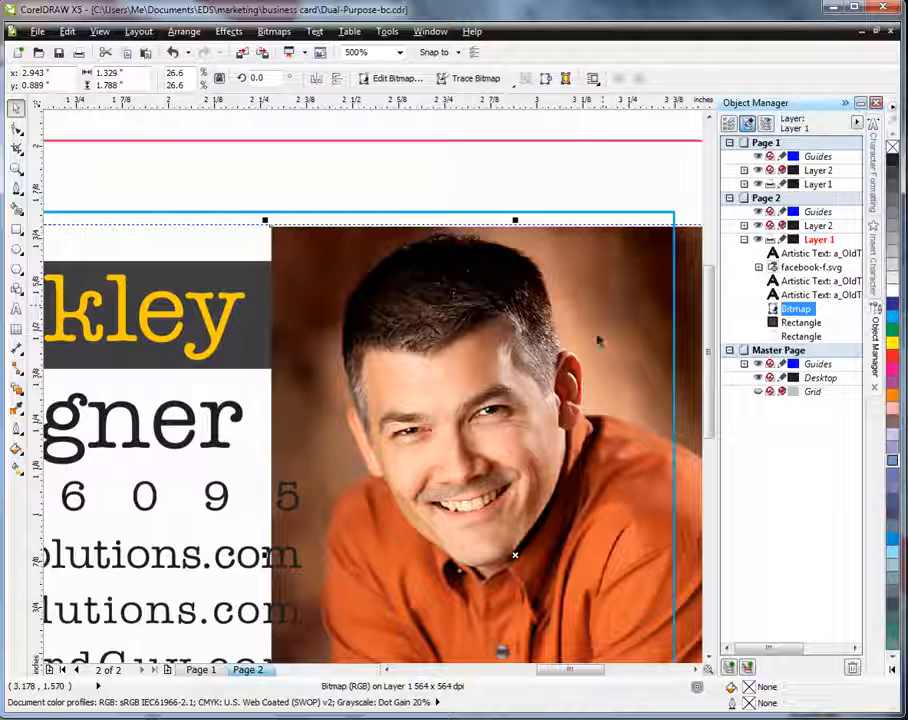
scroll(636, 334, "down", 1)
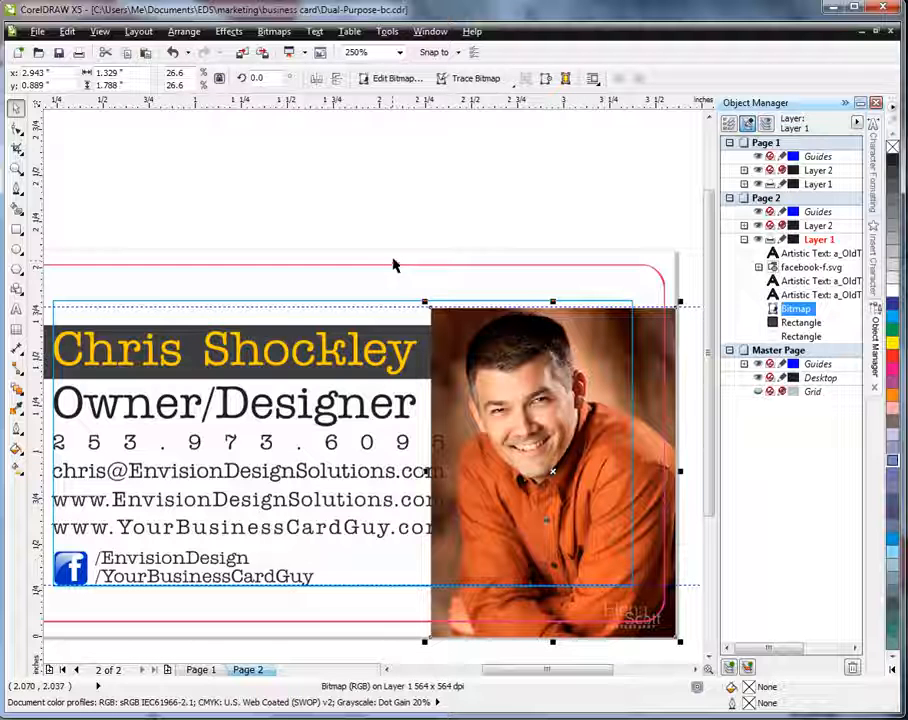
left_click(390, 80)
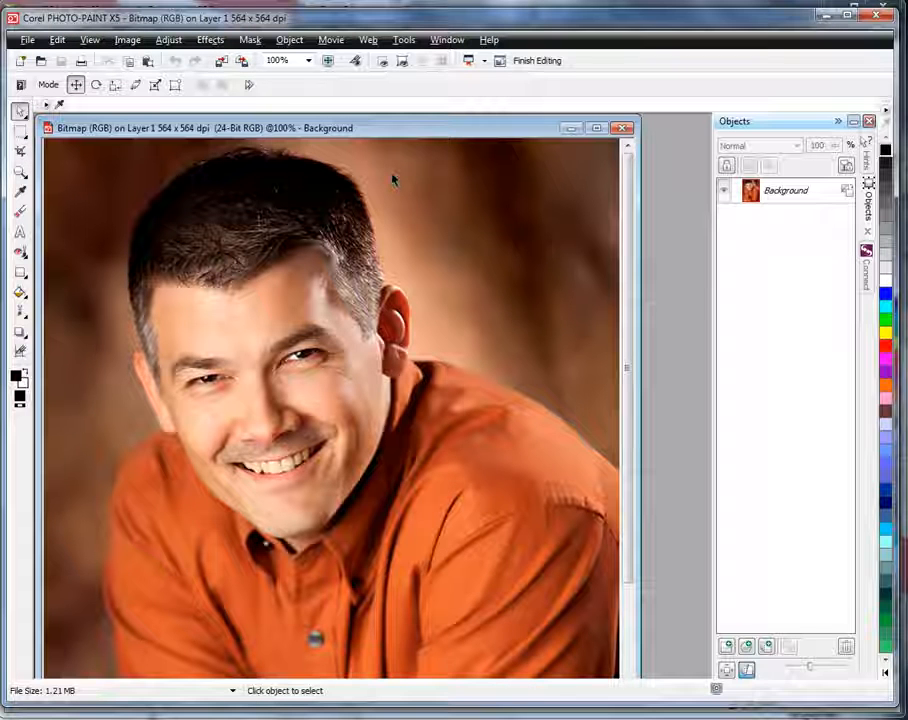
Step: Bring the portrait into the Cutout Lab and set the highlighter's nib size to 30
left_click(128, 40)
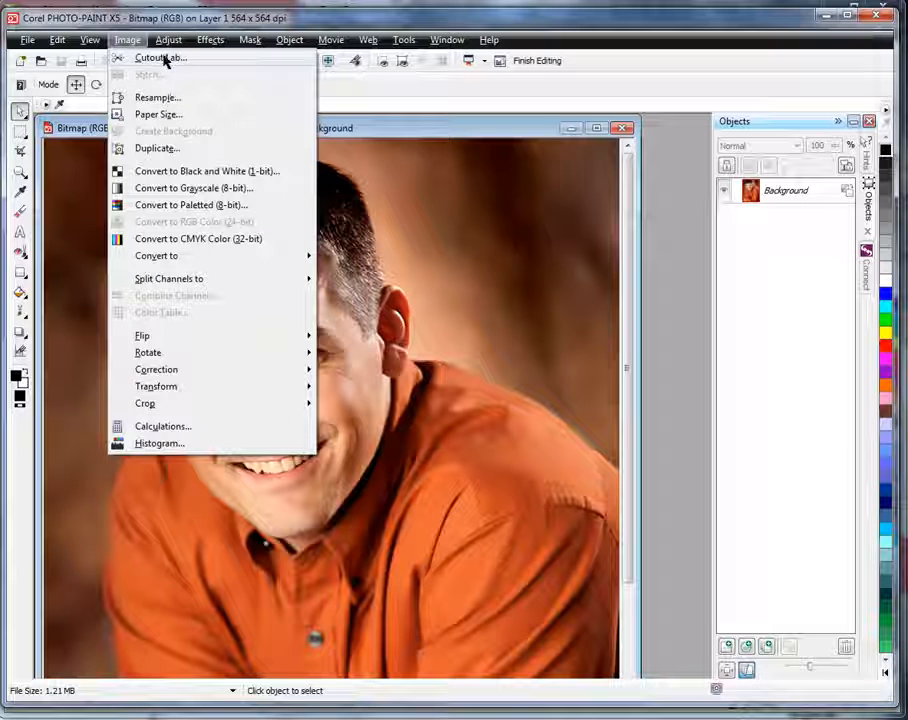
left_click(150, 57)
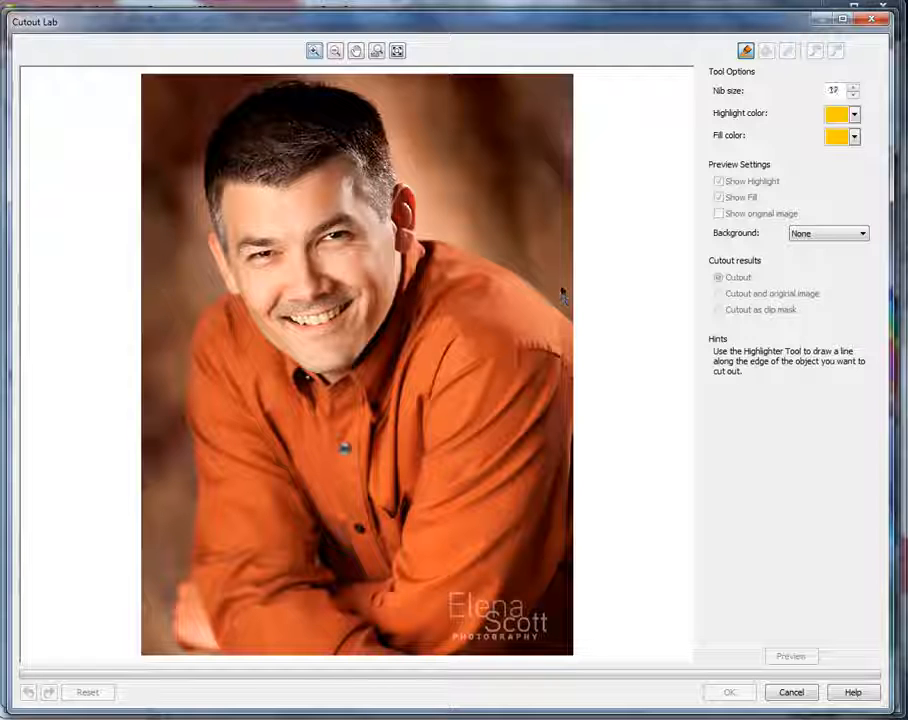
left_click_drag(563, 296, 562, 280)
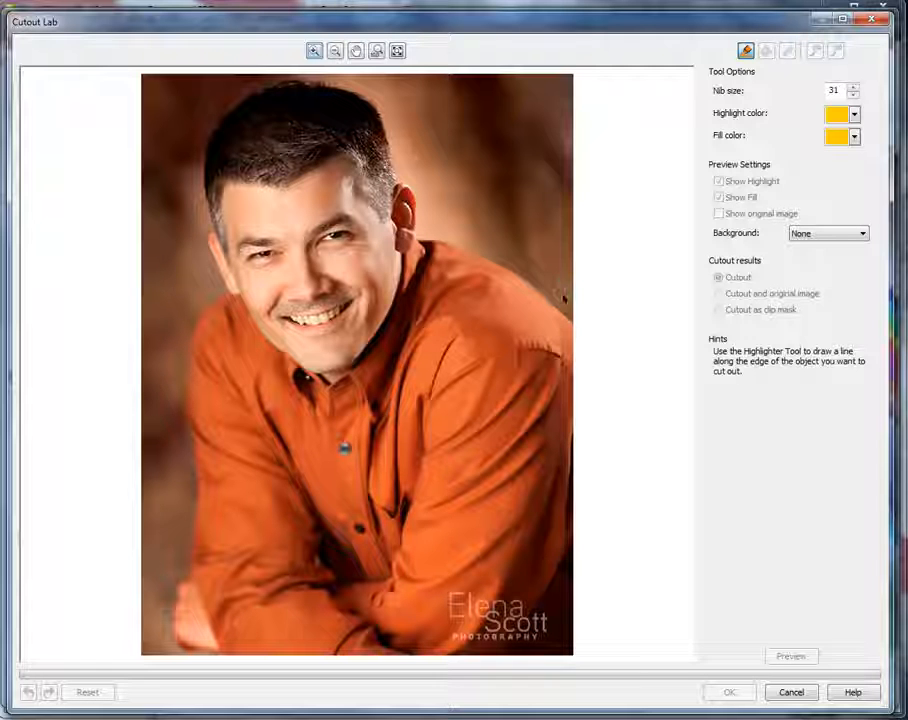
double_click(834, 91)
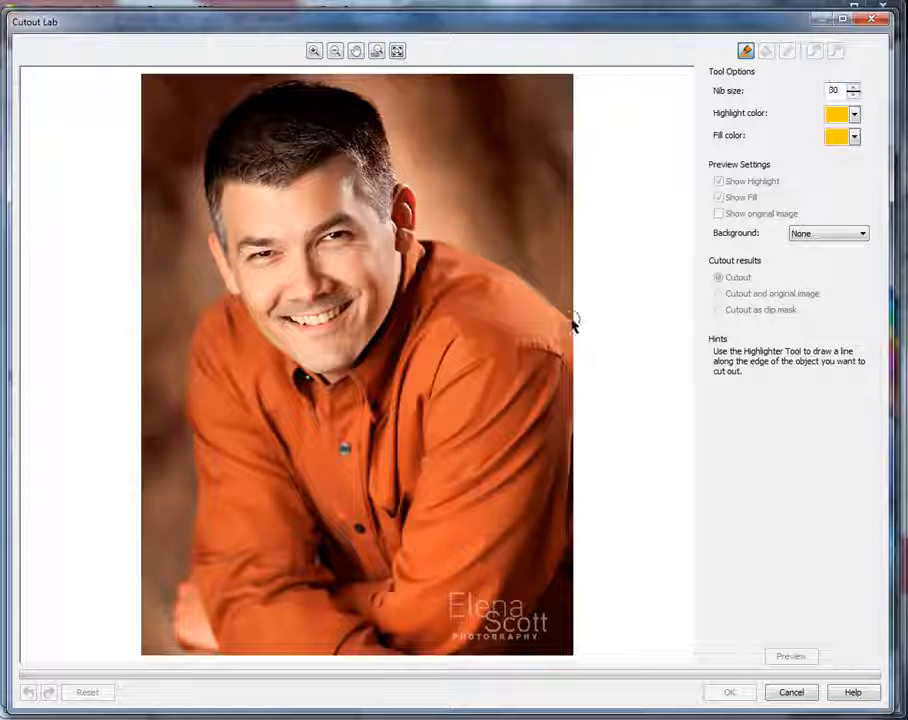
Step: Highlight the man's edge from the shoulder at the photo's right border, over ear and head, to the opposite shoulder
scroll(574, 323, "up", 1)
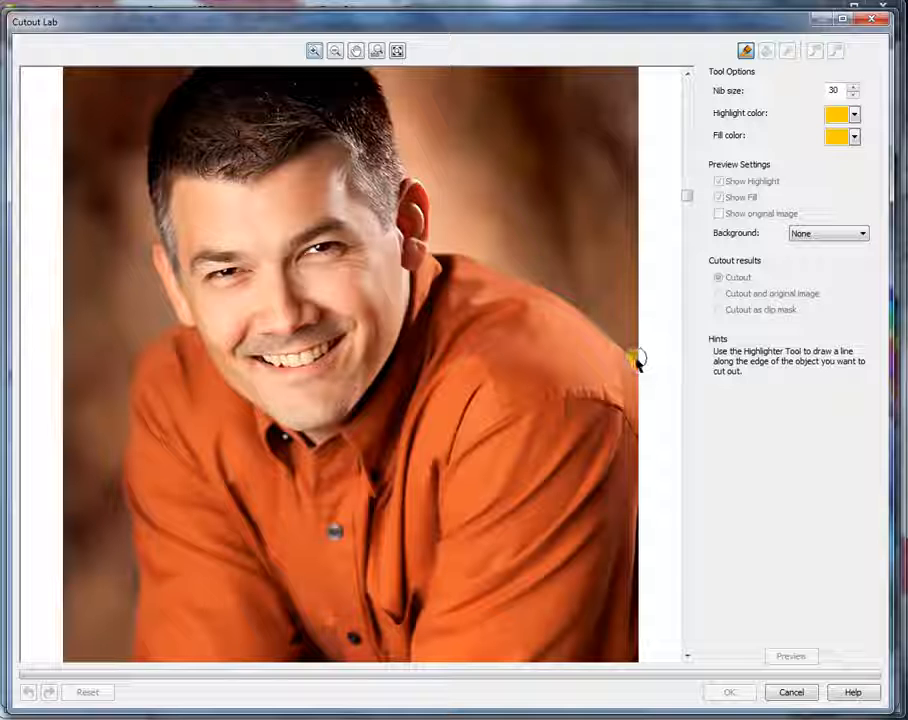
mouse_move(636, 358)
left_mouse_down()
mouse_move(552, 297)
mouse_move(464, 259)
mouse_move(428, 255)
mouse_move(430, 197)
mouse_move(402, 178)
mouse_move(384, 93)
left_mouse_up()
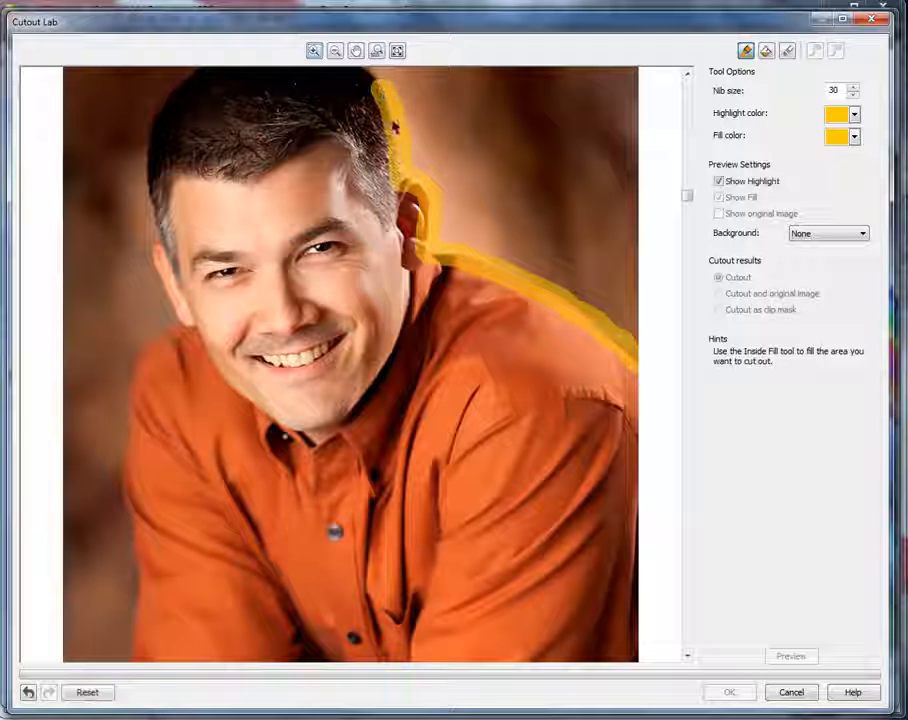
scroll(511, 312, "down", 1)
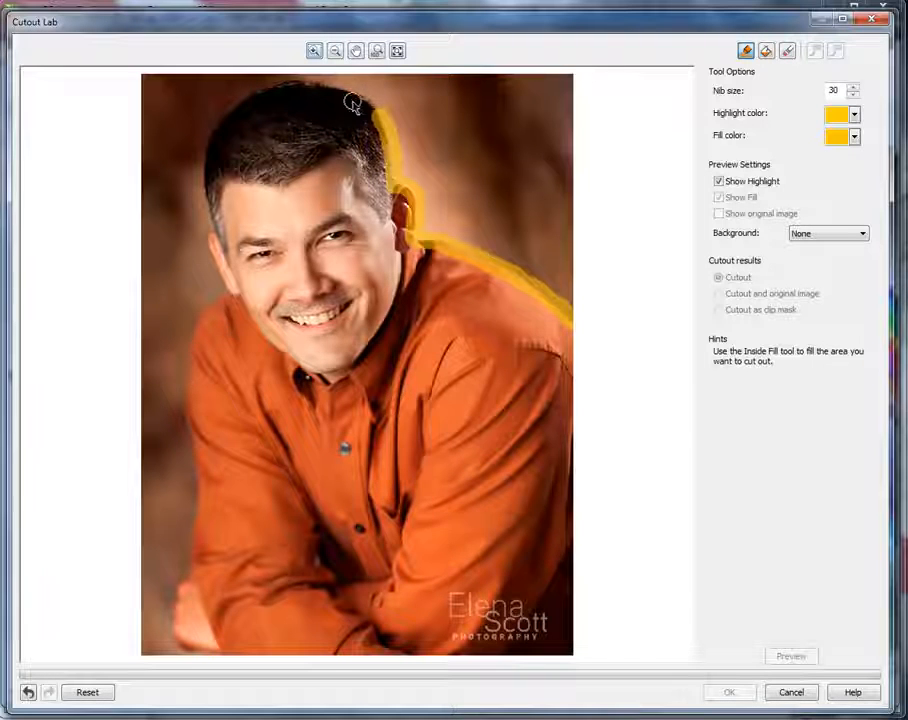
scroll(380, 120, "up", 1)
mouse_move(383, 130)
left_mouse_down()
mouse_move(348, 91)
mouse_move(296, 84)
mouse_move(200, 104)
mouse_move(172, 135)
mouse_move(152, 185)
mouse_move(152, 265)
mouse_move(185, 372)
mouse_move(156, 381)
mouse_move(138, 405)
mouse_move(131, 476)
left_mouse_up()
scroll(131, 477, "down", 1)
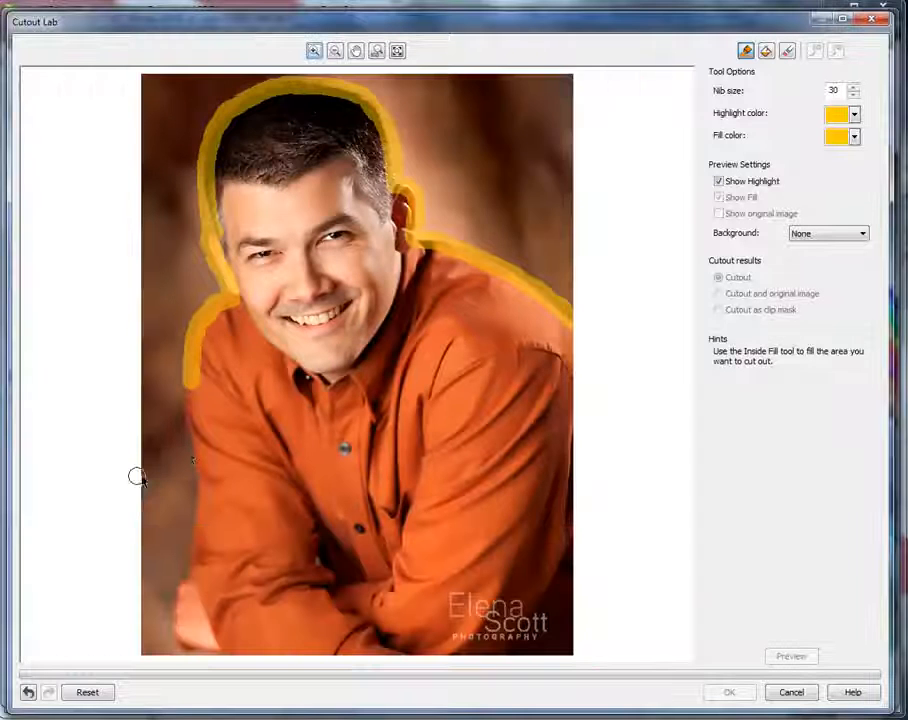
Step: Continue the highlight down the left sleeve and close the outline along the photo's bottom and right edges
scroll(188, 458, "up", 1)
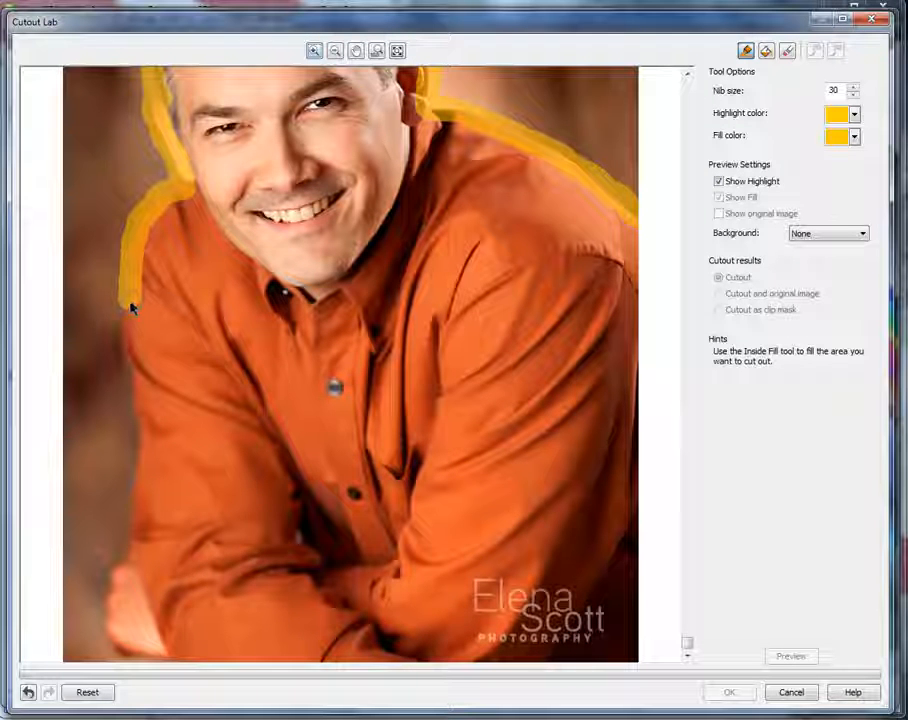
mouse_move(131, 309)
left_mouse_down()
mouse_move(133, 566)
mouse_move(117, 578)
mouse_move(106, 618)
mouse_move(120, 655)
mouse_move(135, 660)
left_mouse_up()
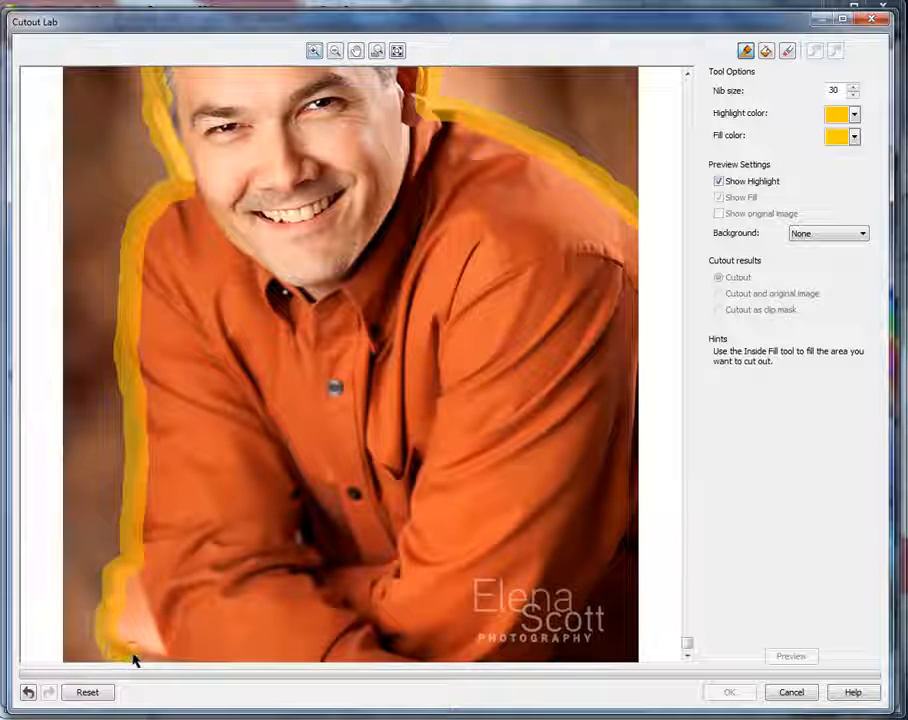
scroll(138, 655, "down", 1)
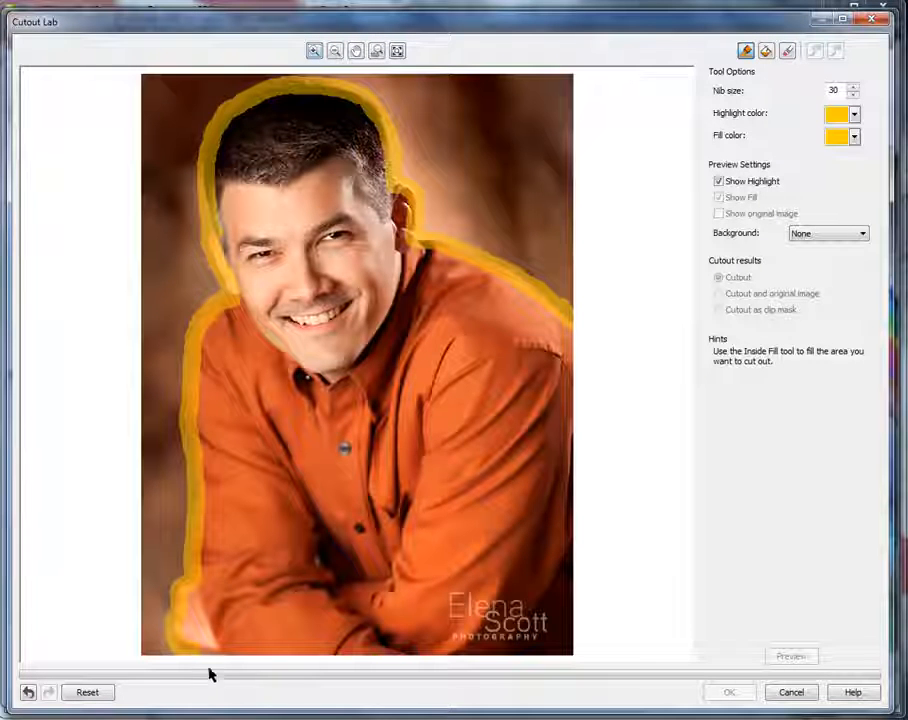
mouse_move(210, 675)
left_mouse_down()
mouse_move(199, 655)
mouse_move(375, 662)
mouse_move(574, 653)
mouse_move(571, 326)
left_mouse_up()
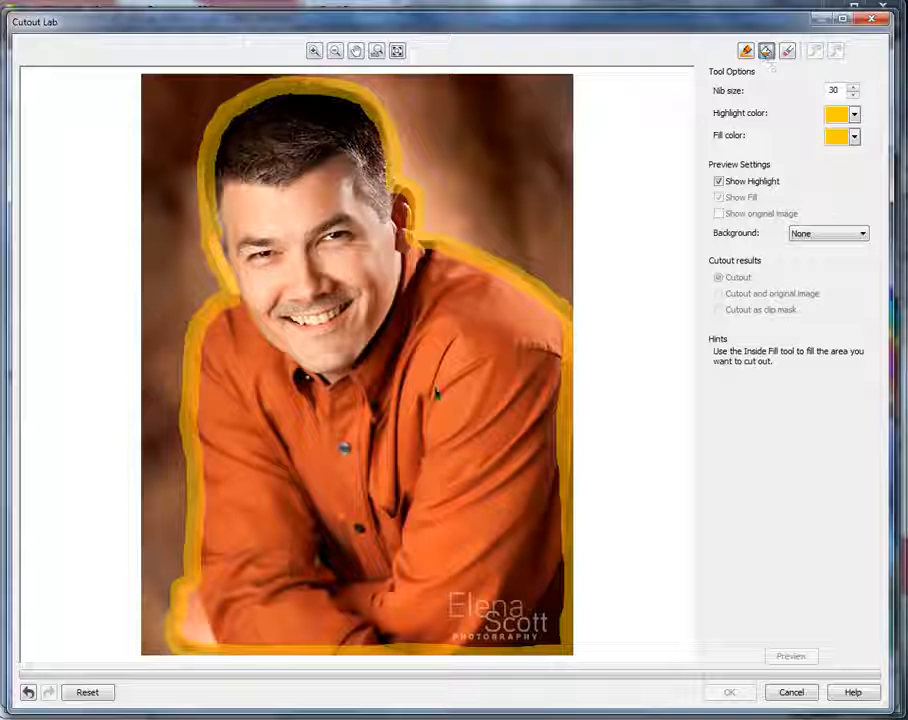
Step: Fill the inside of the highlighted outline and preview the cutout
left_click(400, 392)
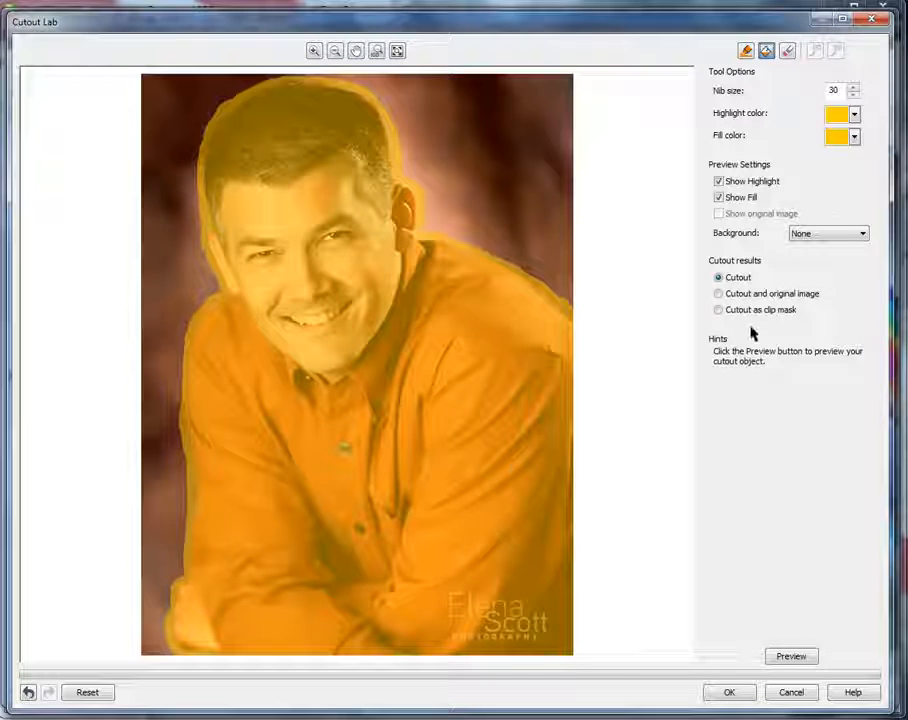
left_click(782, 661)
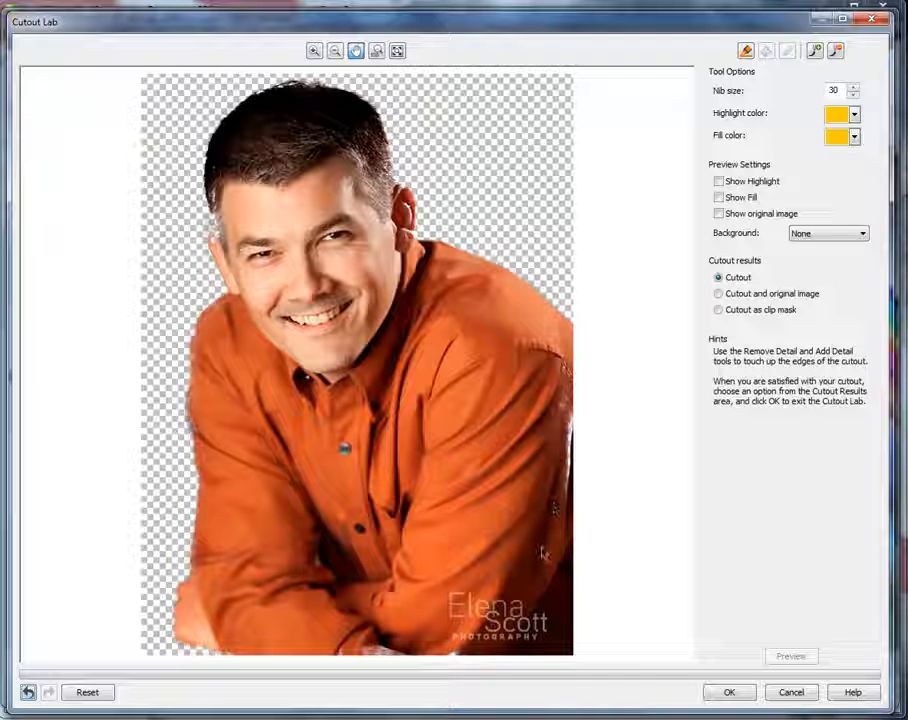
Step: Restore the missing shirt and arm edges along both sides of the cutout with the Add Detail tool
left_click(815, 52)
scroll(571, 432, "up", 1)
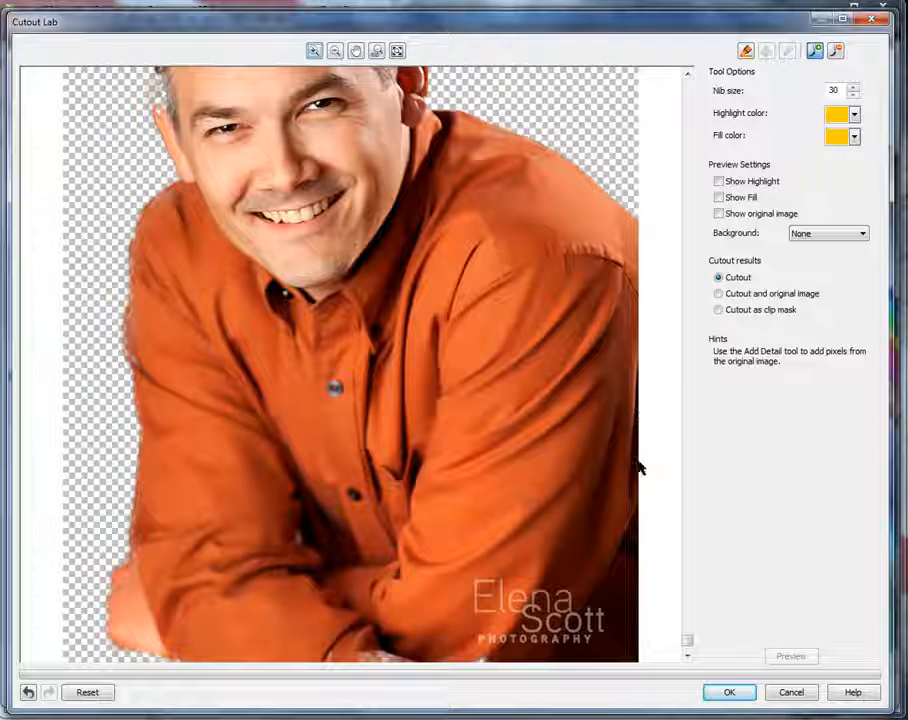
left_click_drag(636, 270, 644, 303)
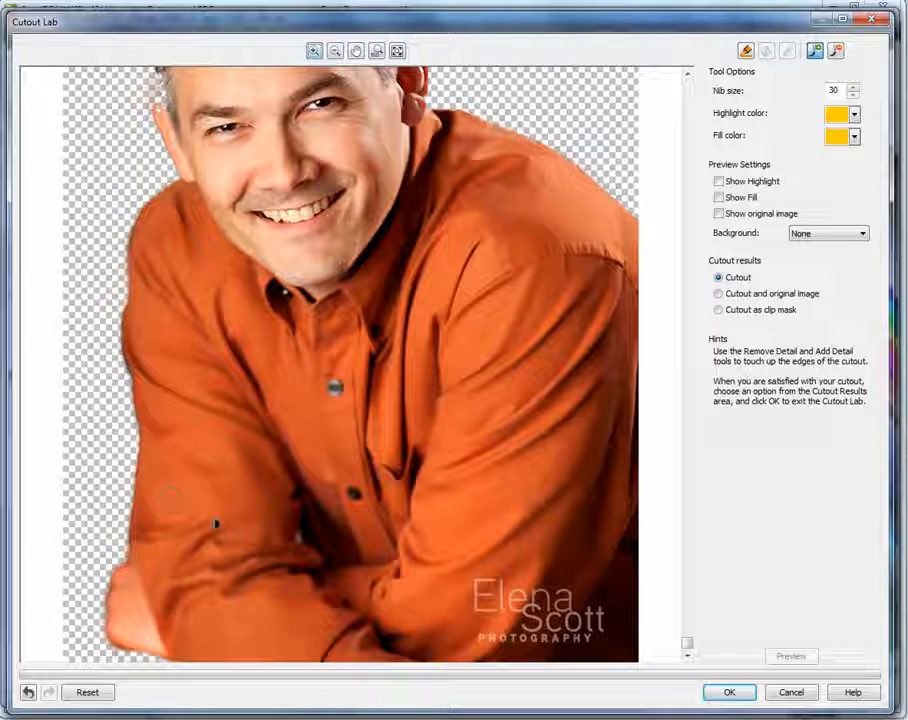
scroll(454, 341, "down", 1)
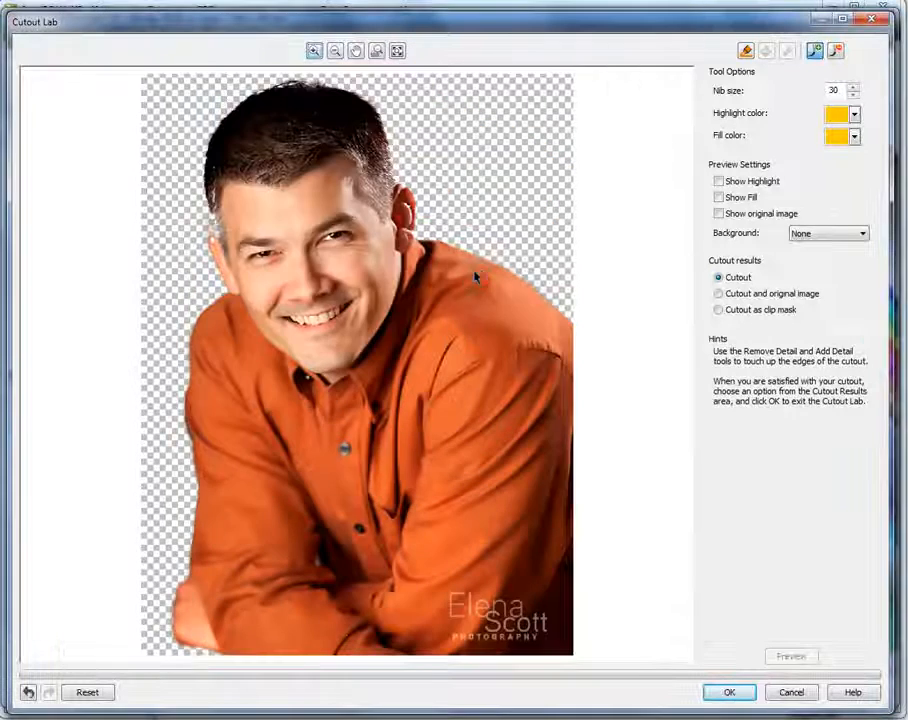
Step: Touch up the shirt edge along the collar and the shoulder below the right-hand ear with Add Detail
scroll(480, 272, "up", 1)
scroll(477, 327, "up", 1)
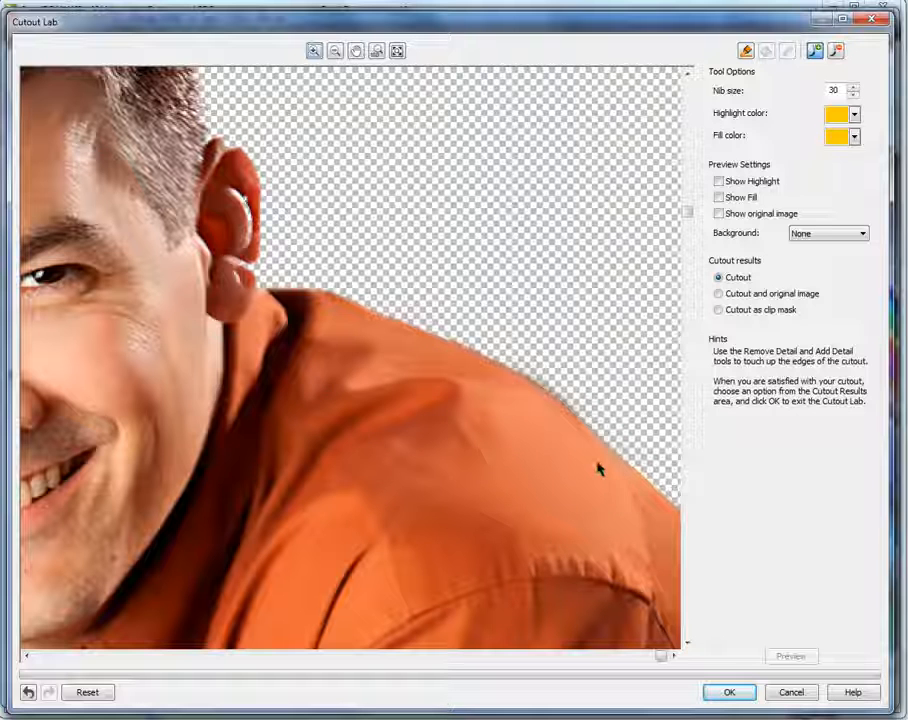
left_click(371, 351)
left_click(330, 367)
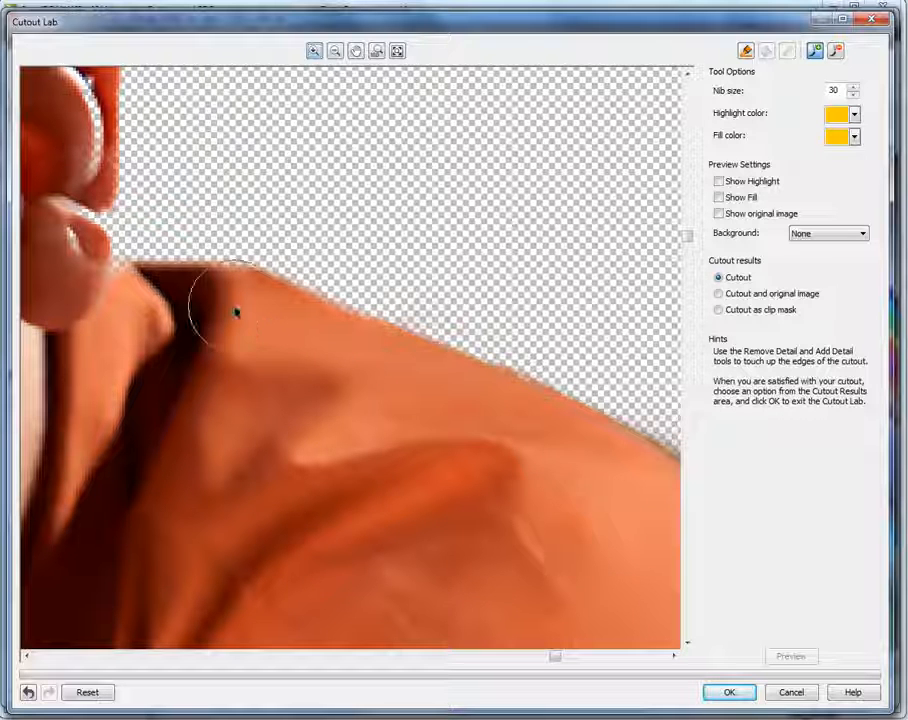
key("Left")
key("Left")
key("Left")
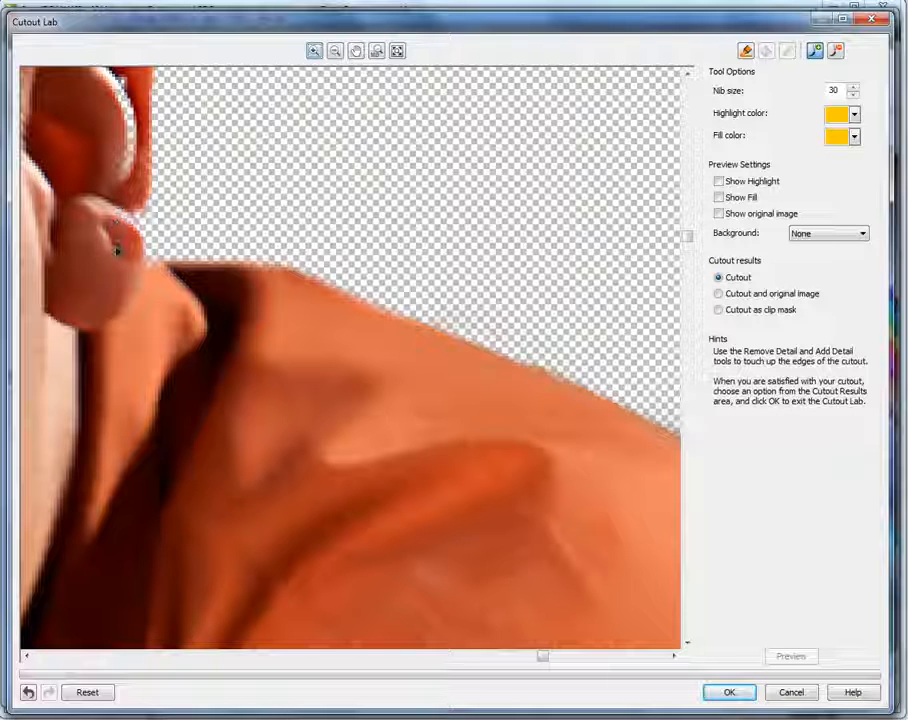
Step: Restore the missing parts of the ear on the right of the face with Add Detail
scroll(118, 268, "down", 1)
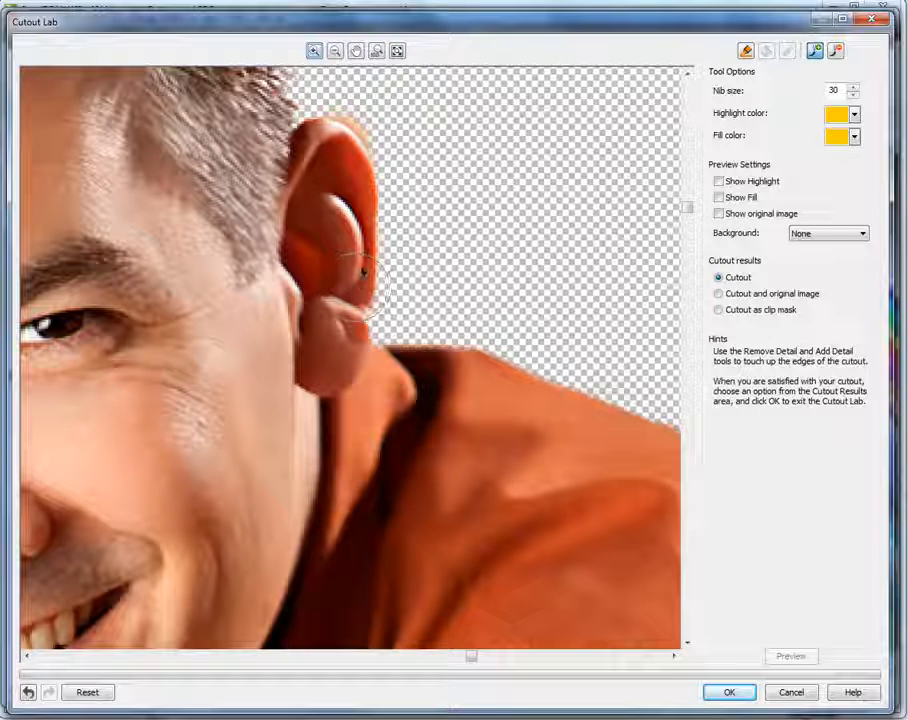
scroll(474, 534, "down", 1)
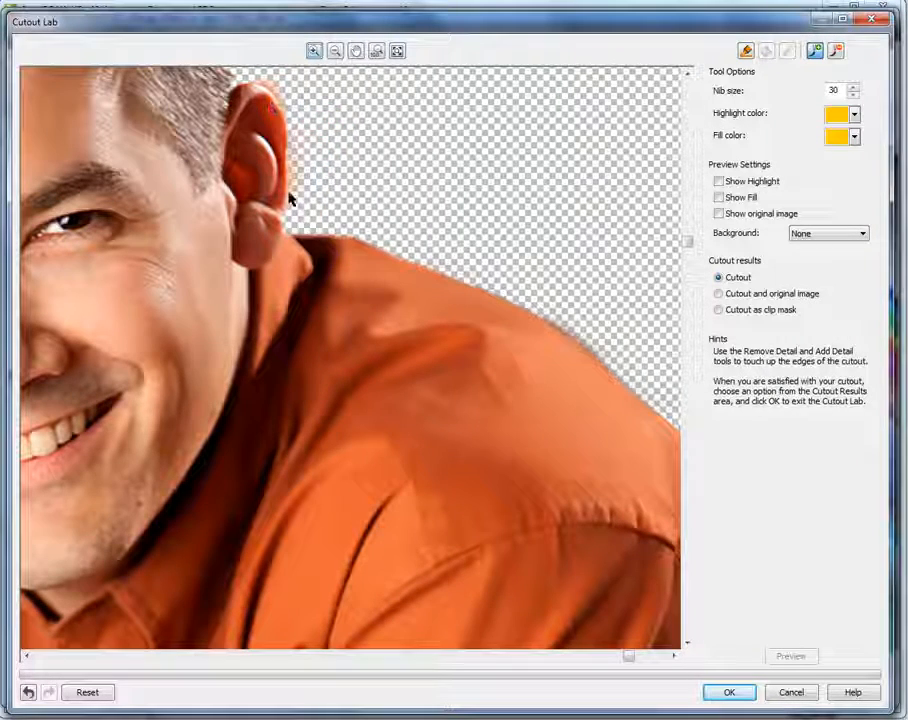
mouse_move(290, 200)
left_mouse_down()
mouse_move(292, 241)
mouse_move(283, 100)
mouse_move(296, 233)
left_mouse_up()
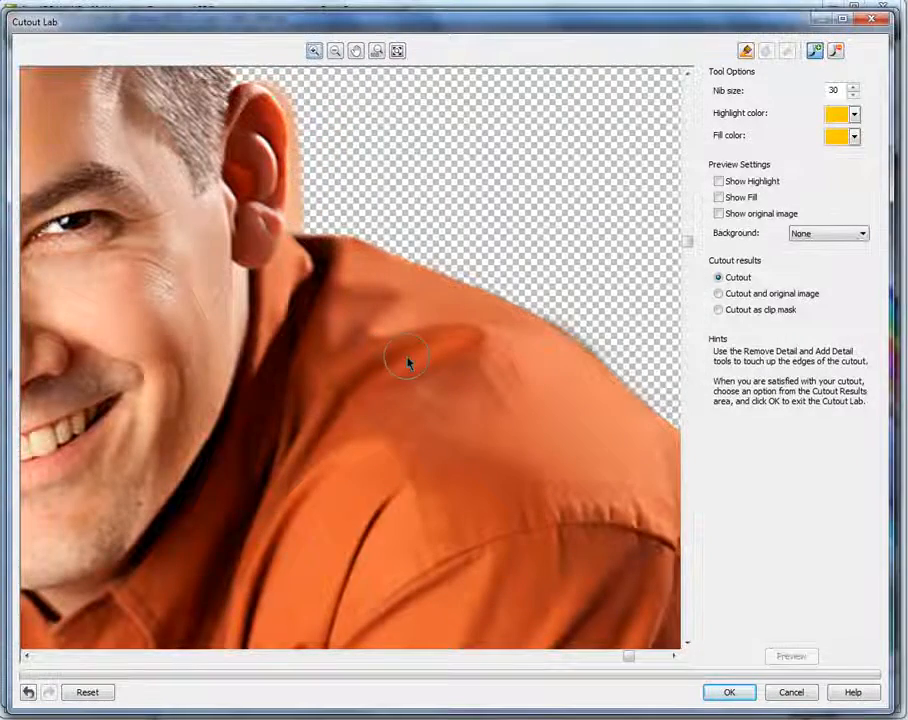
Step: Restore the ear and the temple hair edge on the left of the face with Add Detail
scroll(408, 363, "down", 1)
scroll(143, 212, "up", 2)
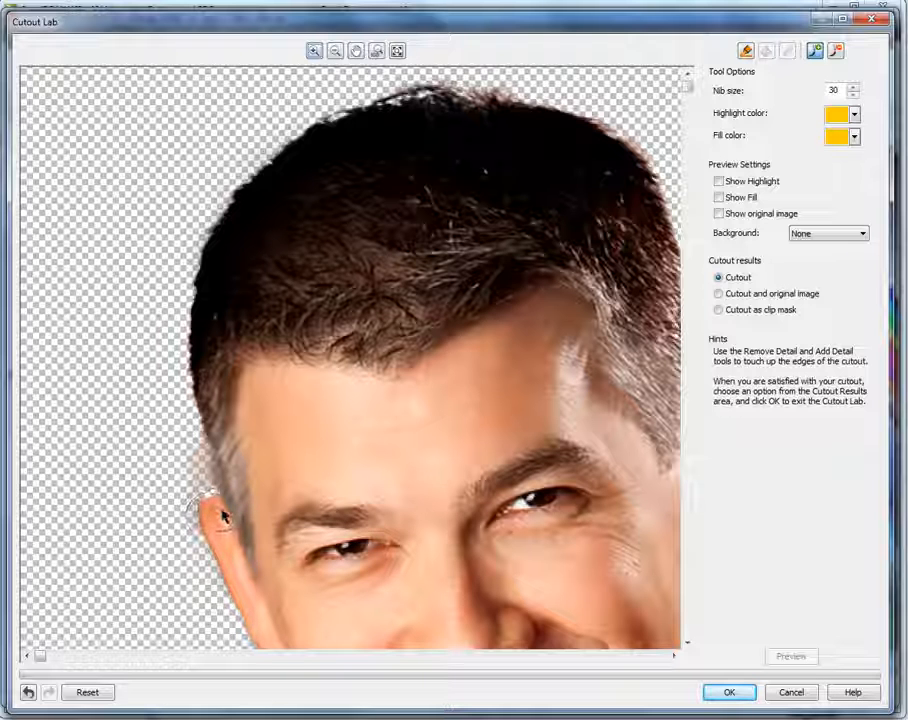
left_click(398, 51)
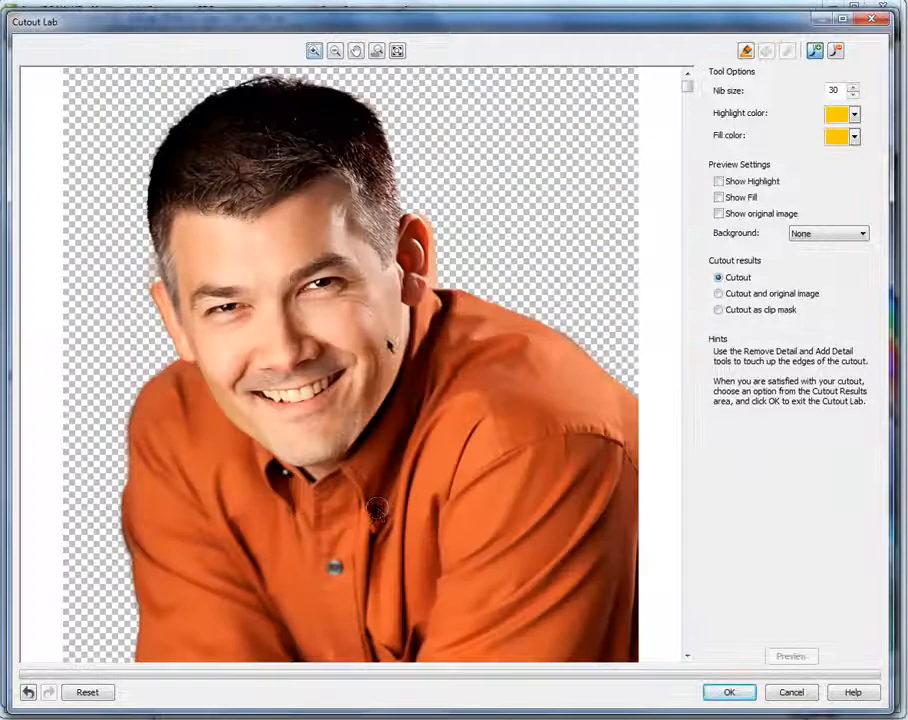
left_click(141, 534)
scroll(215, 306, "down", 1)
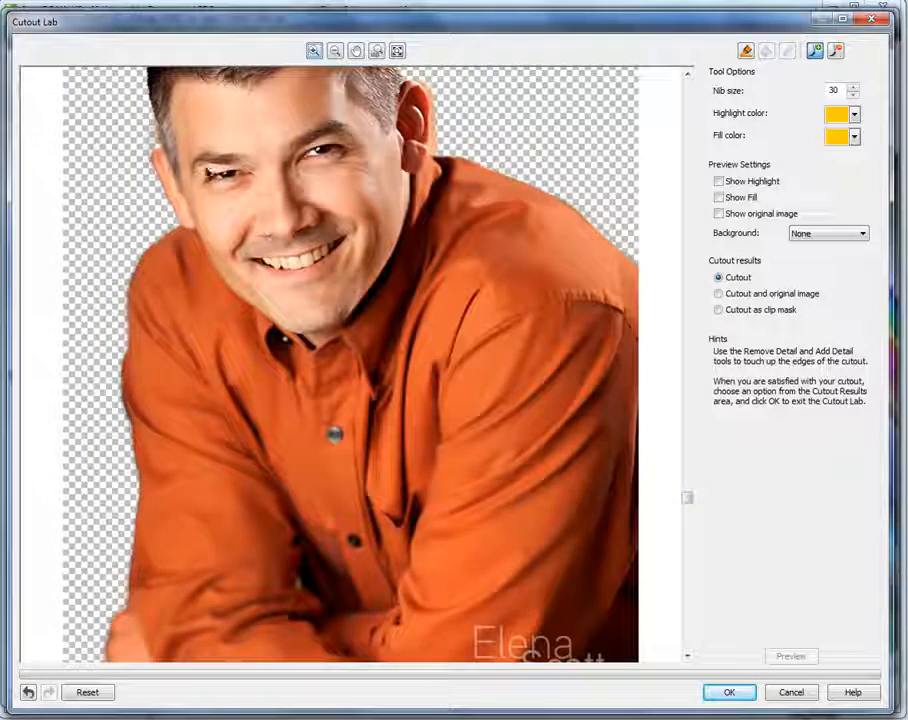
scroll(152, 146, "up", 1)
scroll(203, 380, "up", 1)
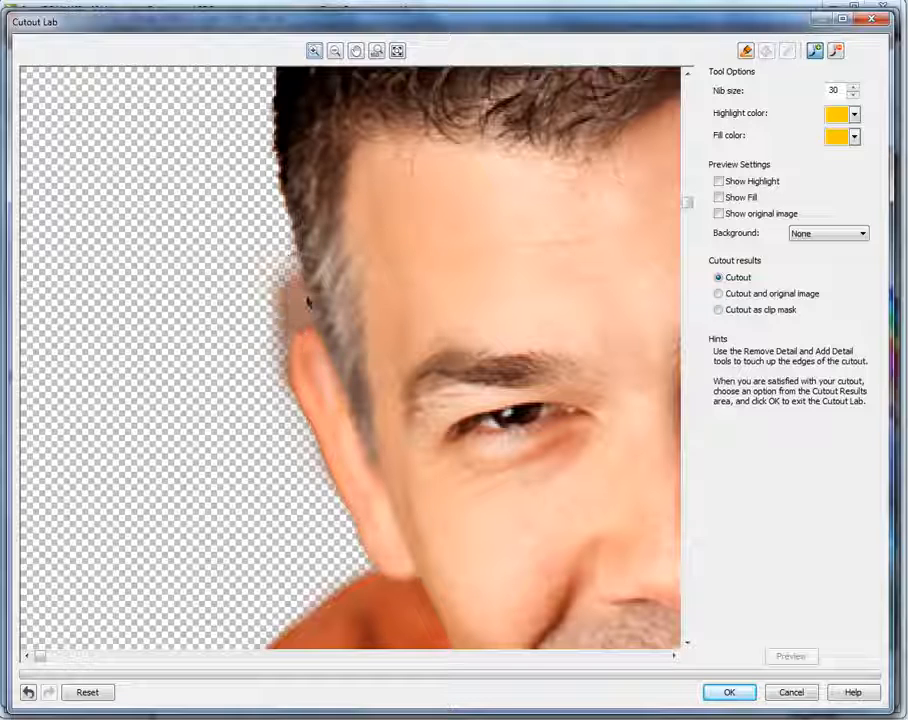
mouse_move(308, 300)
left_mouse_down()
mouse_move(303, 212)
mouse_move(323, 292)
left_mouse_up()
scroll(411, 432, "down", 3)
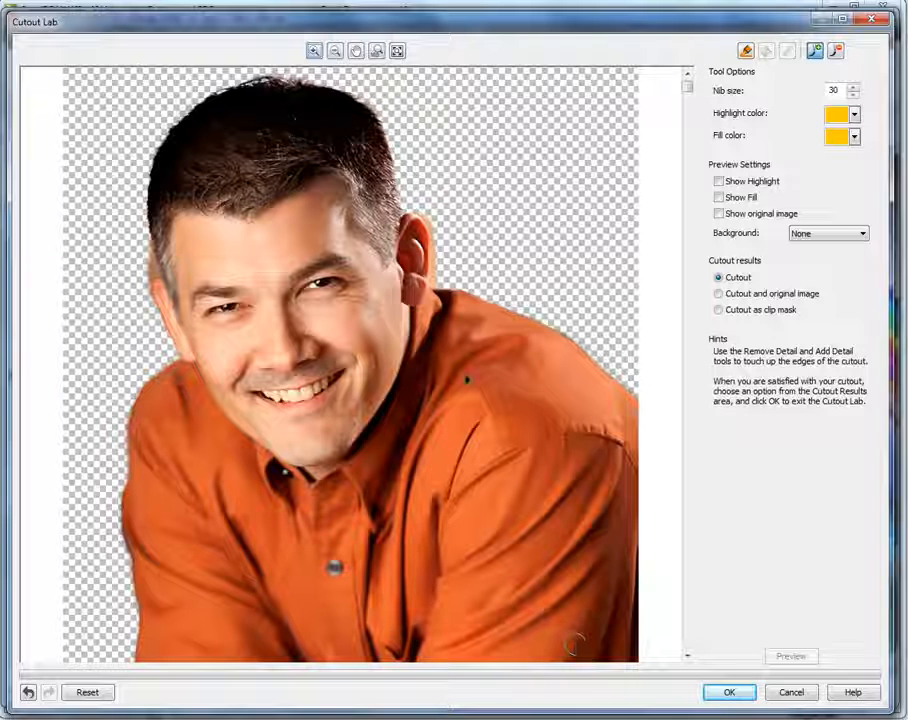
scroll(519, 515, "down", 1)
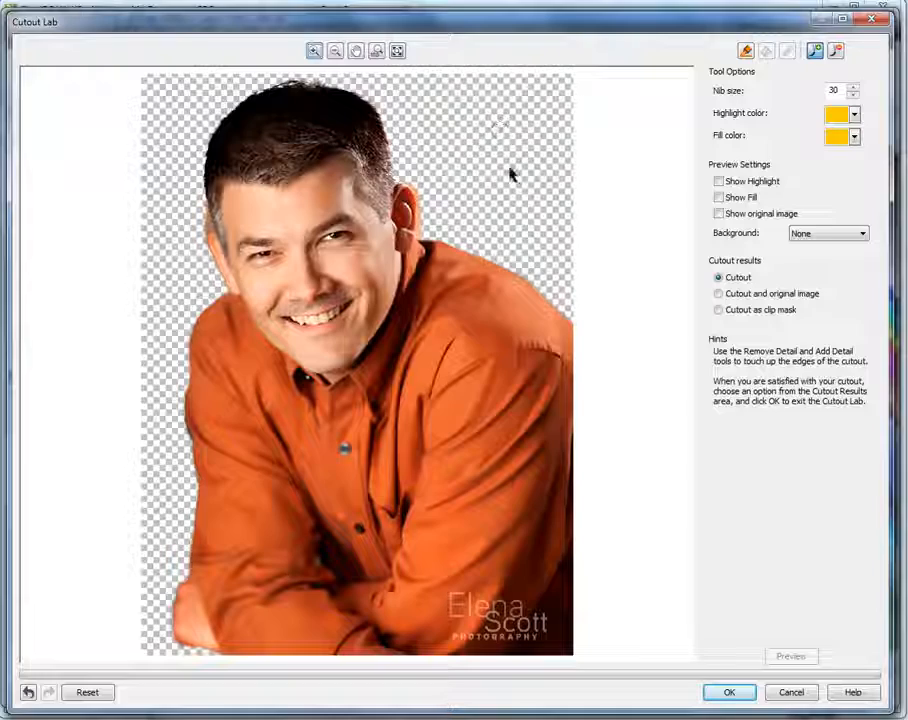
left_click(527, 284)
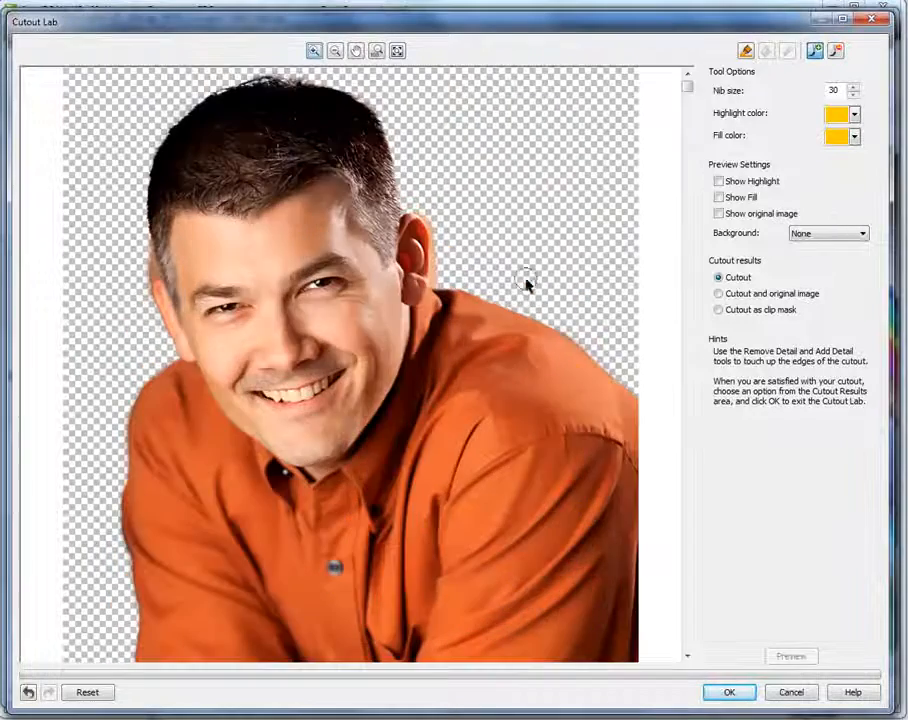
Step: Erase the leftover background along the outer edge of the ear on the right of the face, using Remove Detail with nib size 9
left_click(289, 304)
left_click(243, 470)
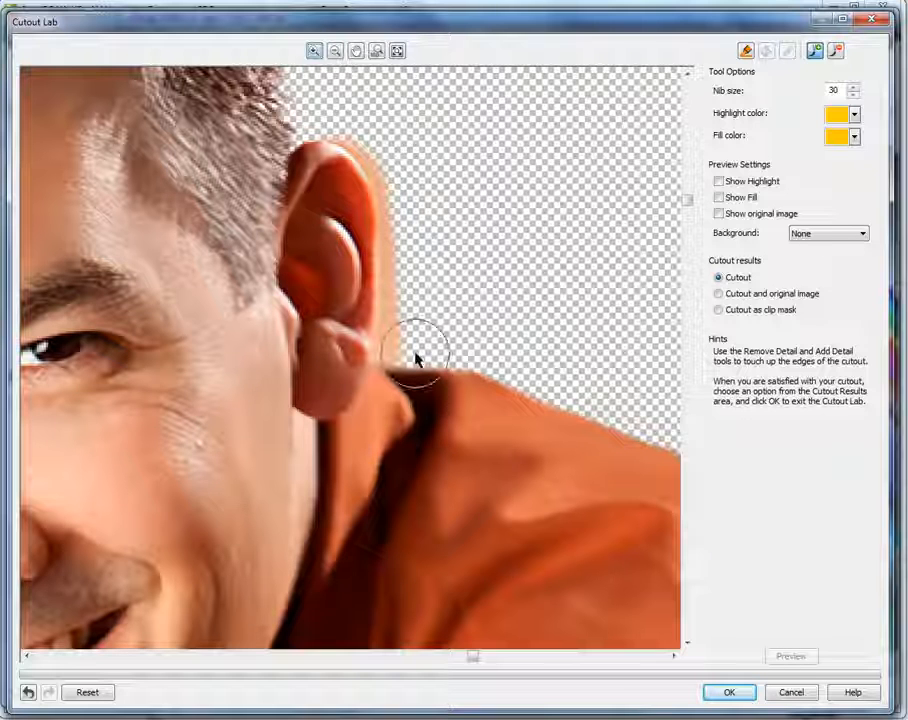
left_click(834, 55)
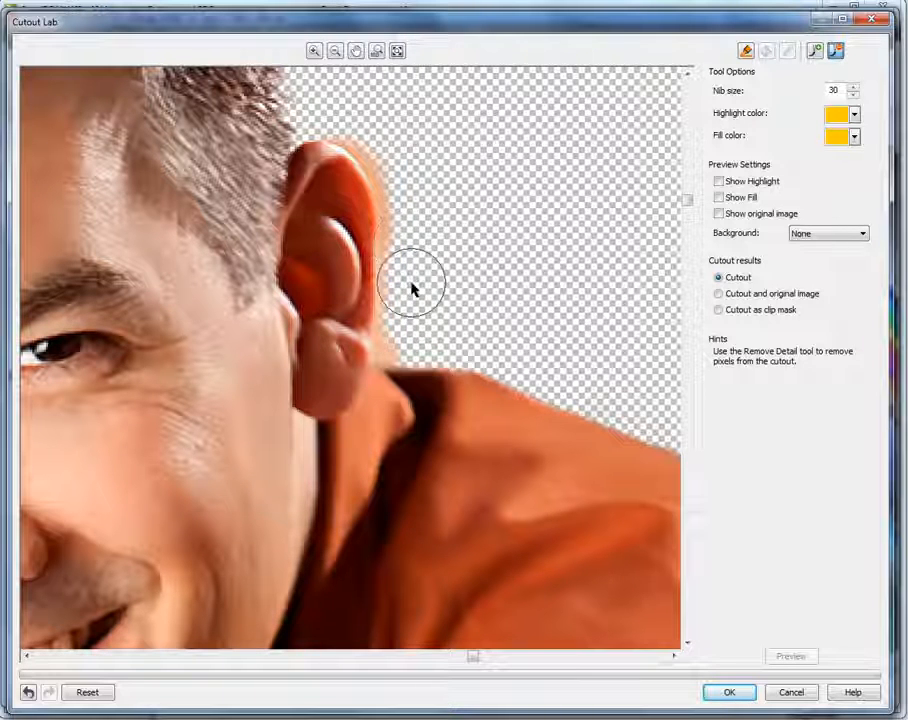
left_click_drag(411, 283, 411, 299, "shift")
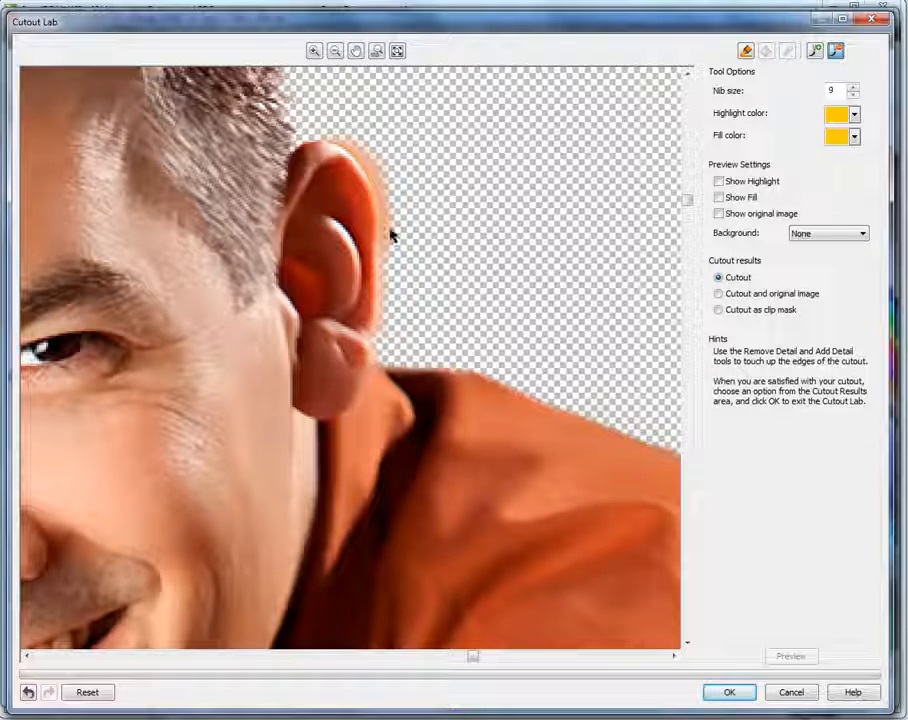
mouse_move(355, 148)
left_mouse_down()
mouse_move(389, 238)
mouse_move(385, 272)
mouse_move(385, 195)
mouse_move(348, 142)
left_mouse_up()
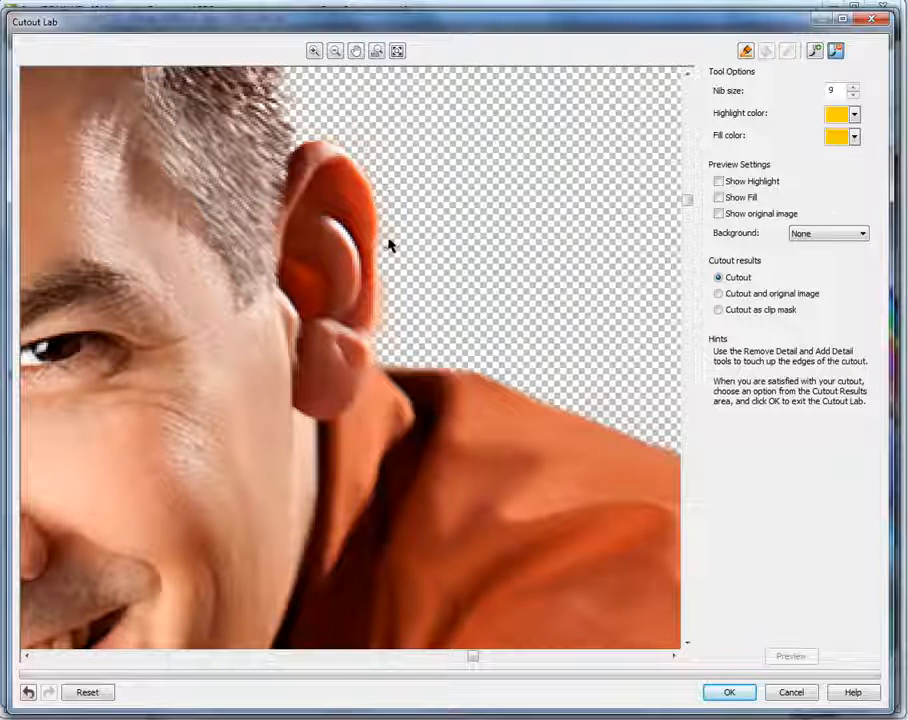
scroll(389, 243, "up", 1)
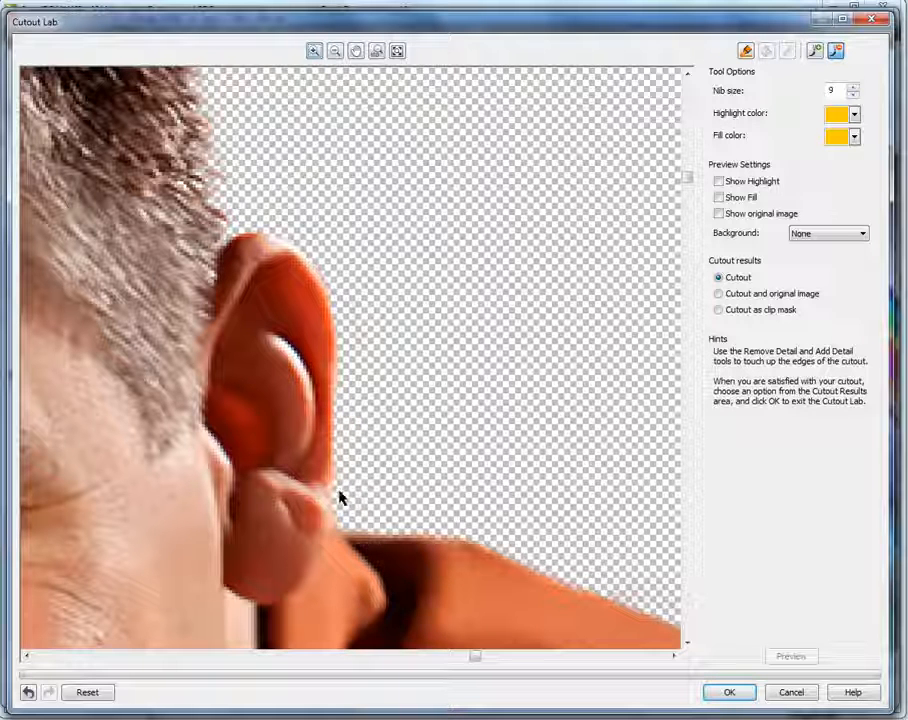
Step: Touch up the shirt shoulder below the ear on the left of the face with the Add Detail tool
scroll(400, 434, "down", 1)
scroll(420, 415, "down", 2)
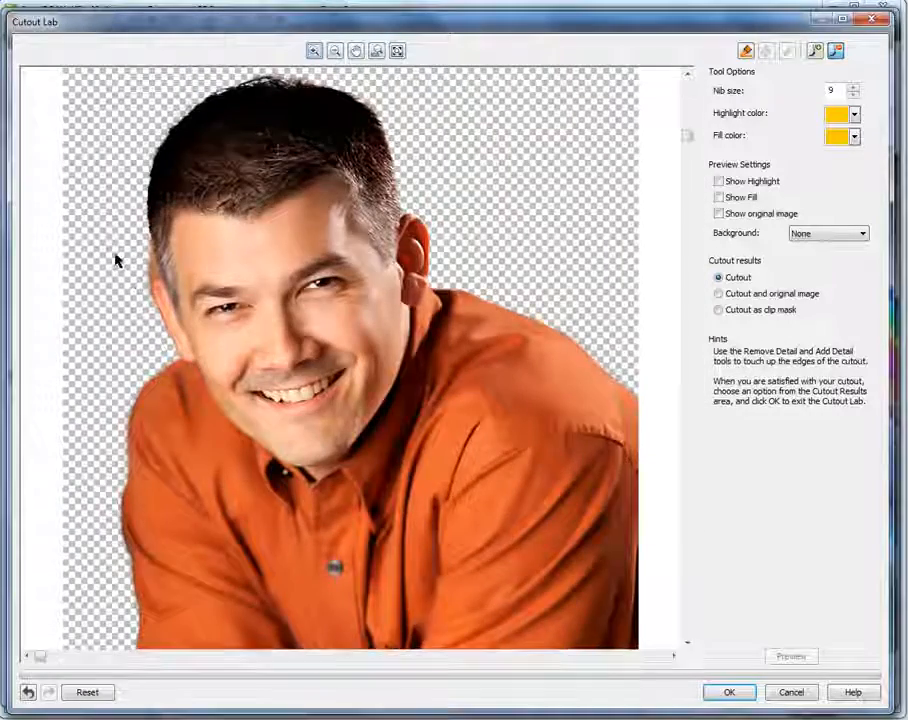
scroll(116, 257, "up", 3)
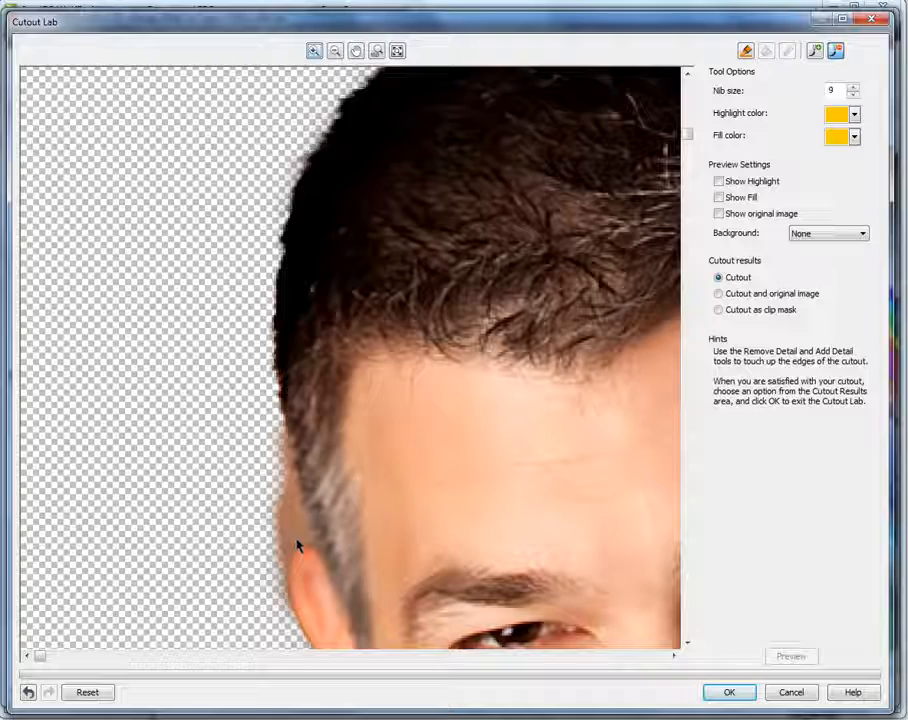
scroll(297, 545, "up", 2)
scroll(409, 527, "down", 1)
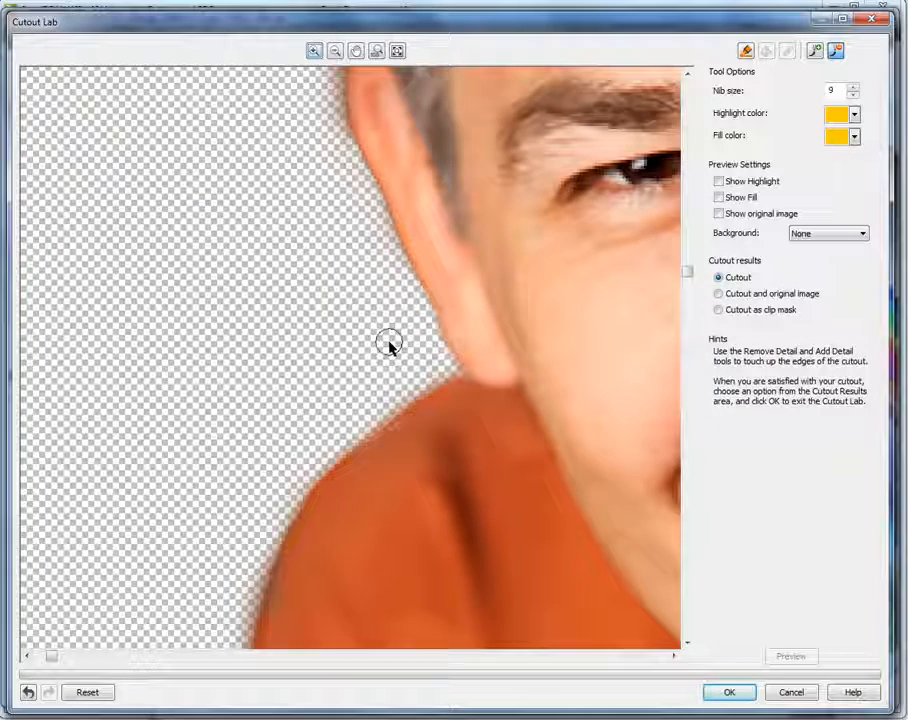
left_click(814, 52)
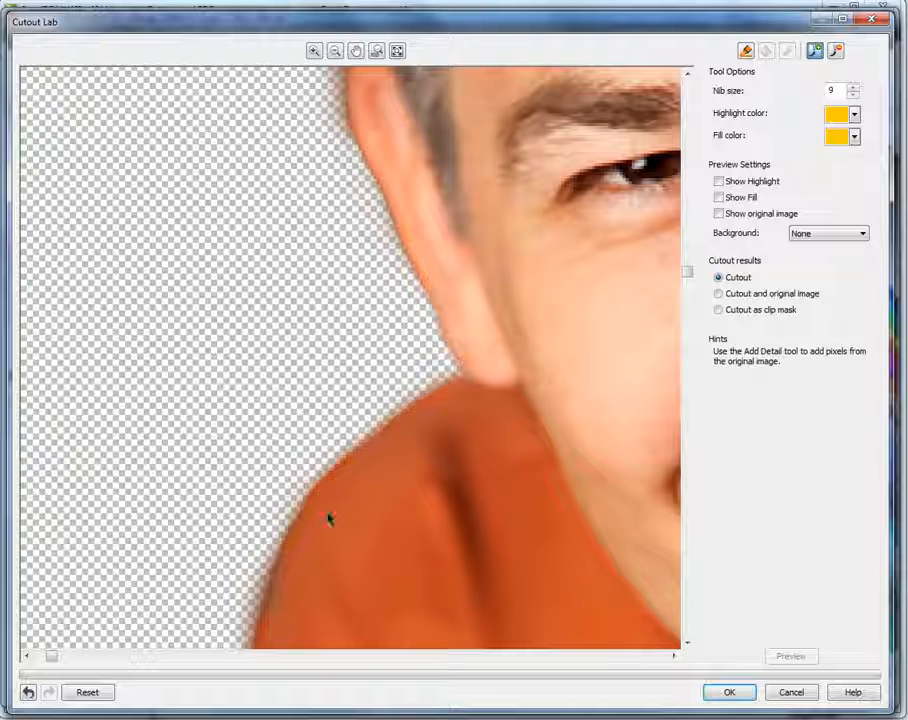
left_click_drag(326, 525, 314, 577)
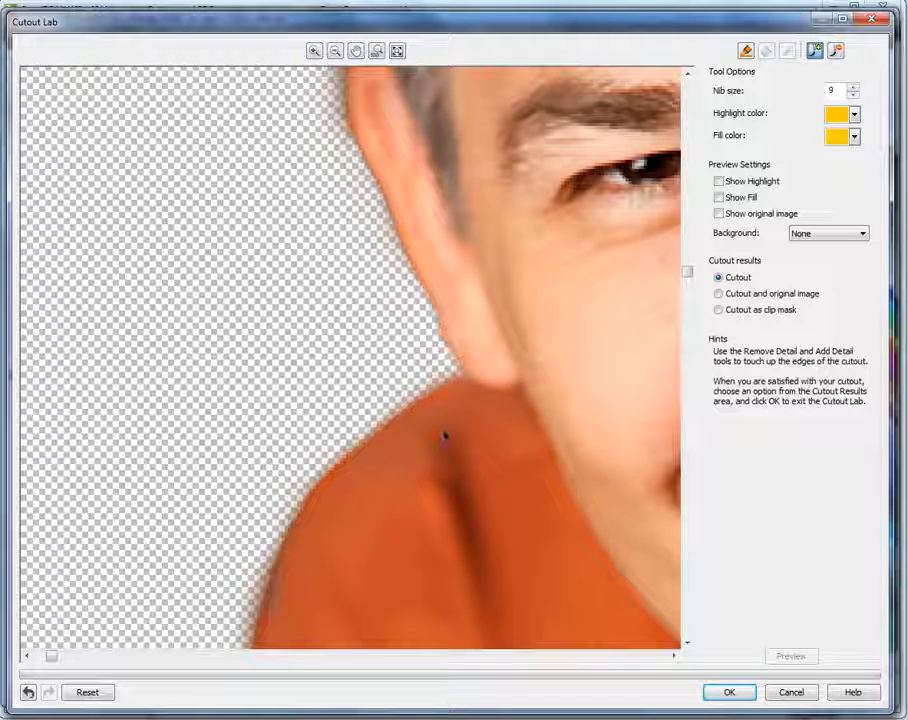
Step: Erase the leftover background beside the temple hair and above the ear on the left of the face with Remove Detail
left_click(836, 50)
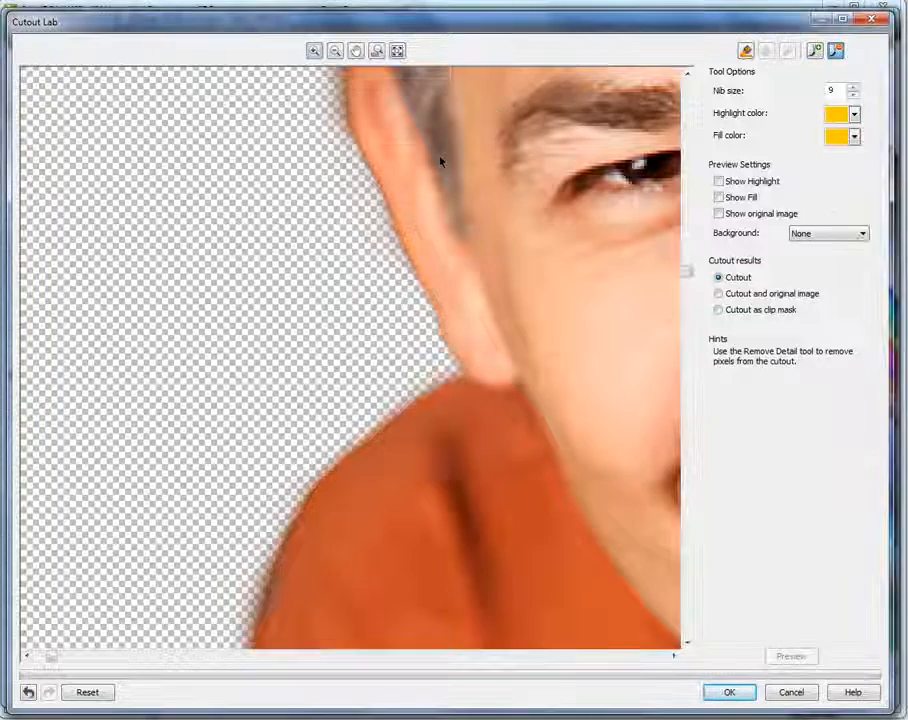
scroll(275, 240, "up", 5)
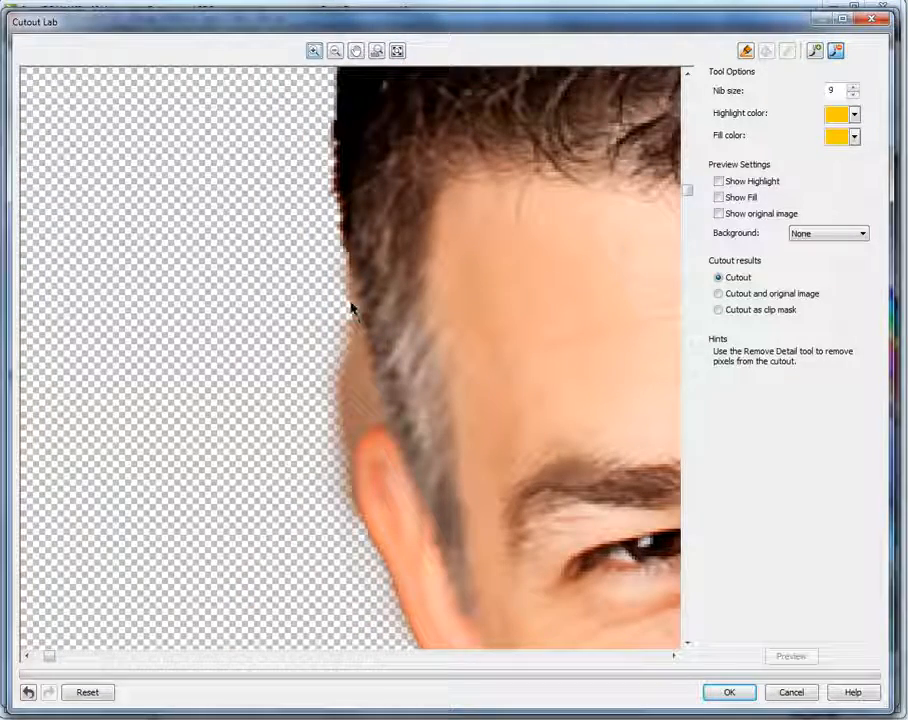
mouse_move(351, 303)
left_mouse_down()
mouse_move(362, 390)
mouse_move(350, 284)
mouse_move(383, 425)
mouse_move(377, 418)
mouse_move(359, 435)
mouse_move(346, 488)
left_mouse_up()
mouse_move(337, 383)
left_mouse_down()
mouse_move(343, 417)
mouse_move(352, 417)
mouse_move(354, 360)
mouse_move(365, 375)
mouse_move(359, 361)
mouse_move(338, 361)
mouse_move(366, 392)
mouse_move(343, 436)
mouse_move(368, 404)
mouse_move(362, 382)
mouse_move(344, 396)
mouse_move(343, 370)
mouse_move(371, 417)
mouse_move(349, 433)
mouse_move(344, 473)
mouse_move(341, 460)
mouse_move(345, 531)
left_mouse_up()
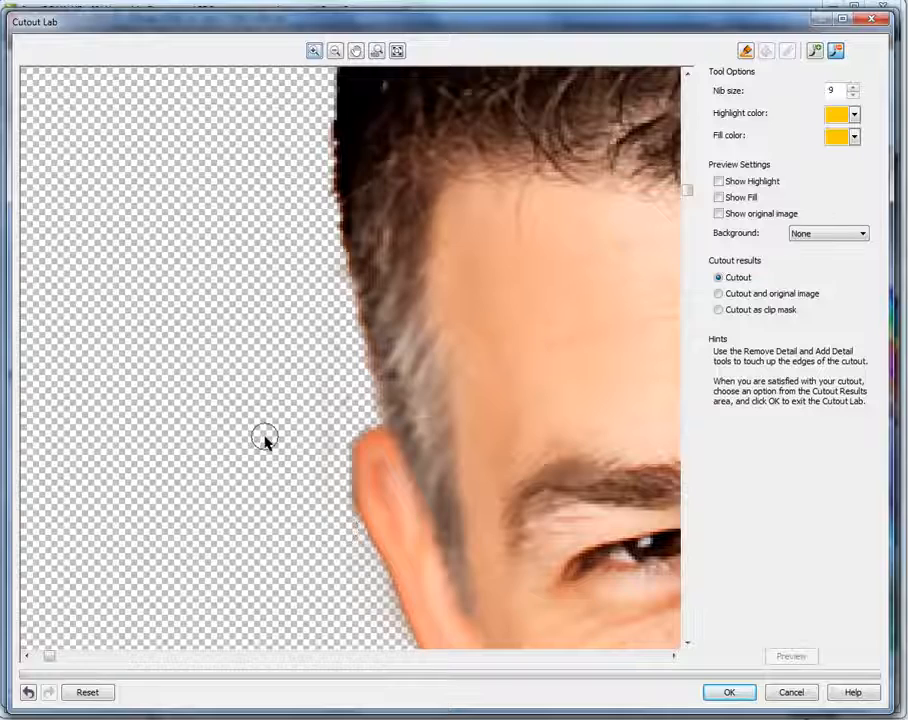
Step: Accept the finished cutout and apply it to the portrait photo
scroll(264, 441, "down", 2)
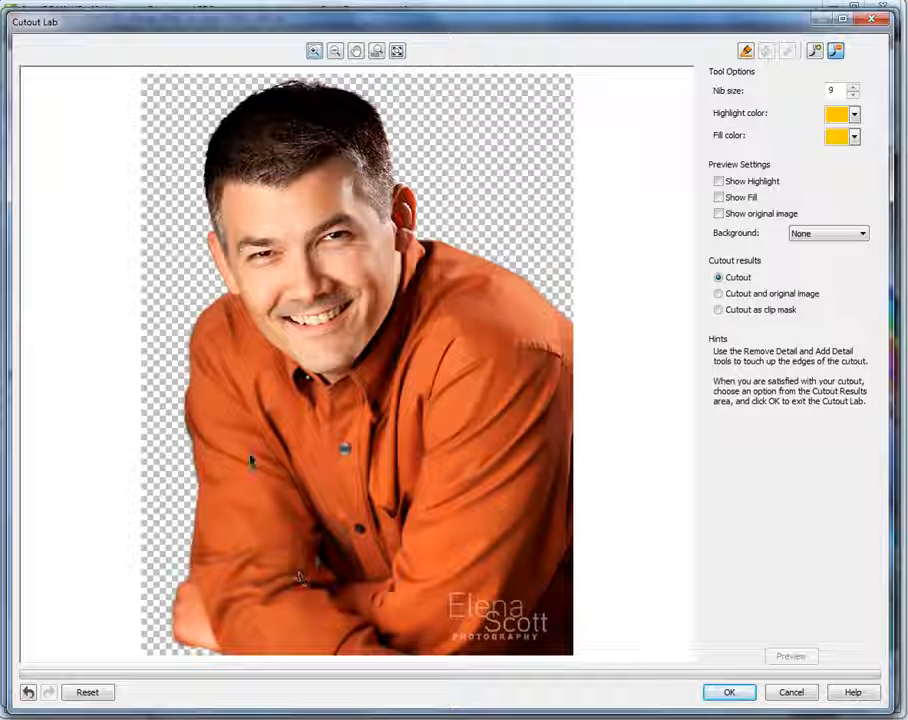
left_click(729, 691)
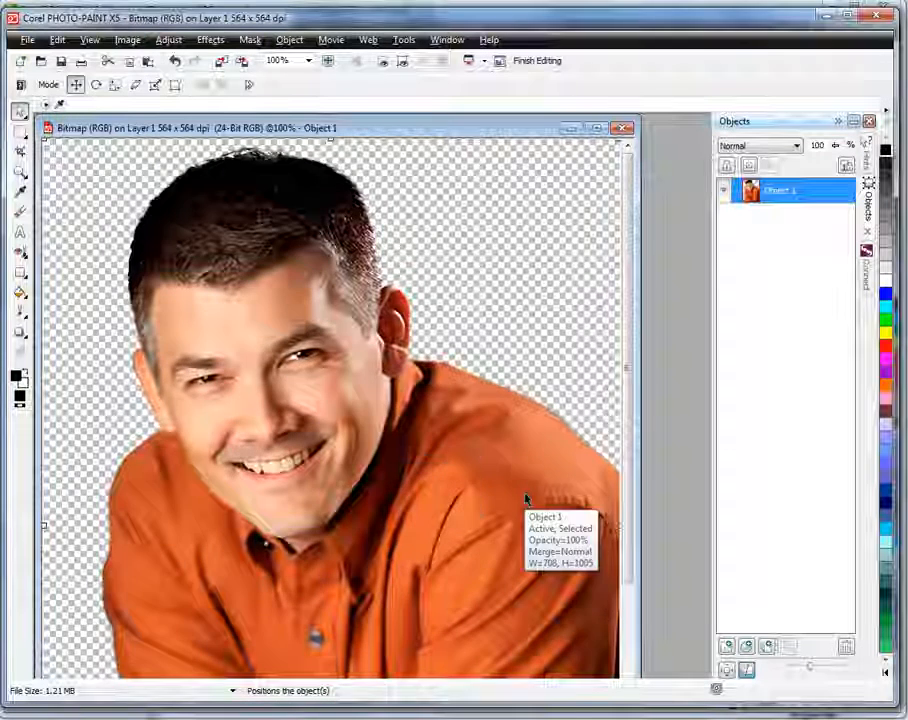
scroll(525, 497, "down", 1)
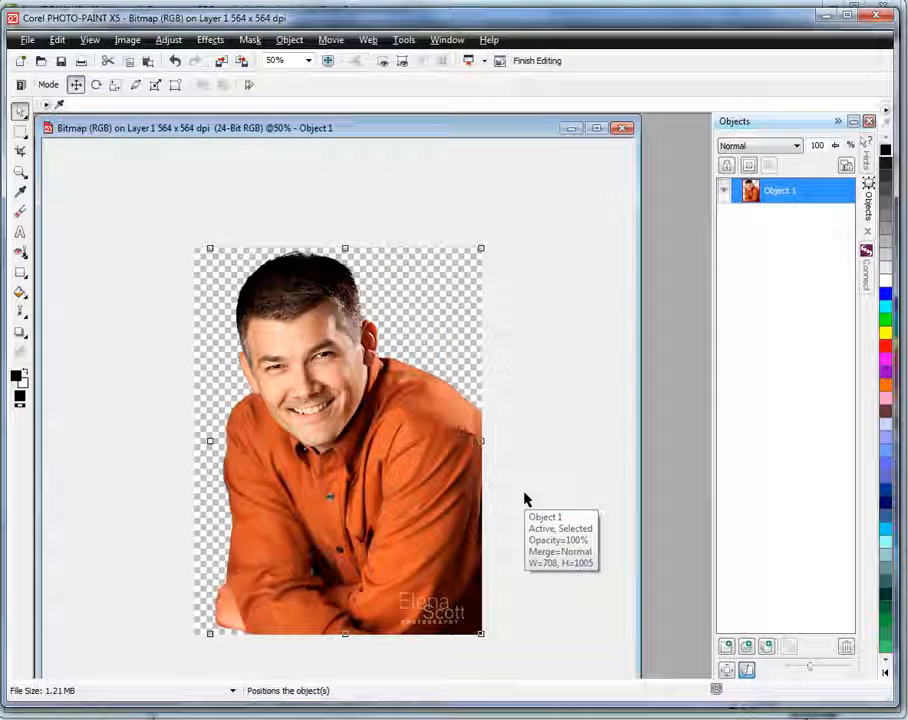
Step: Save the edited bitmap and close PHOTO-PAINT to return to the whole business card in CorelDRAW
left_click(61, 63)
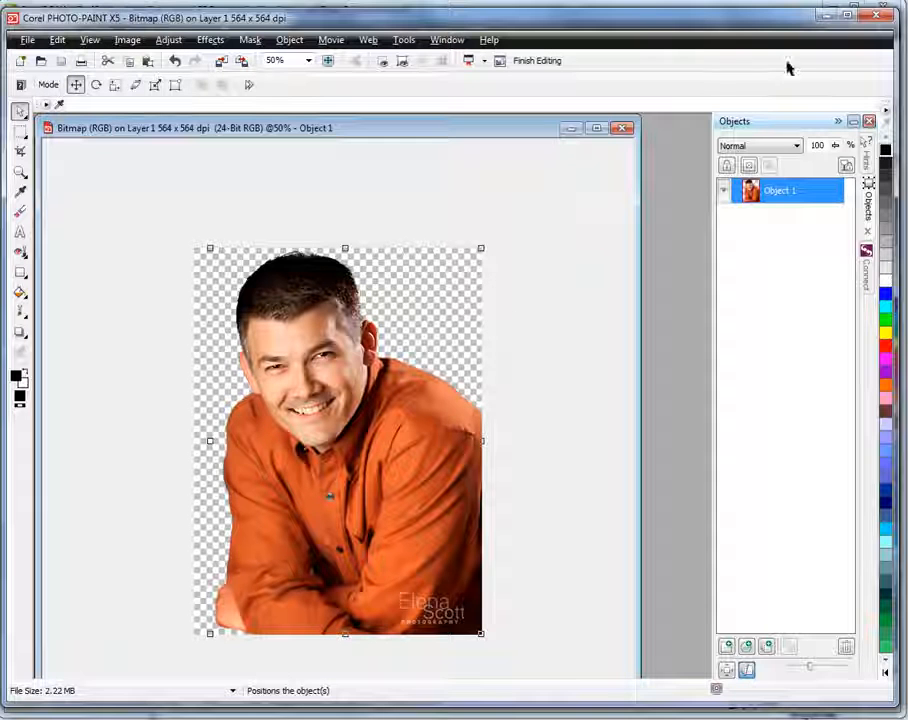
left_click(875, 16)
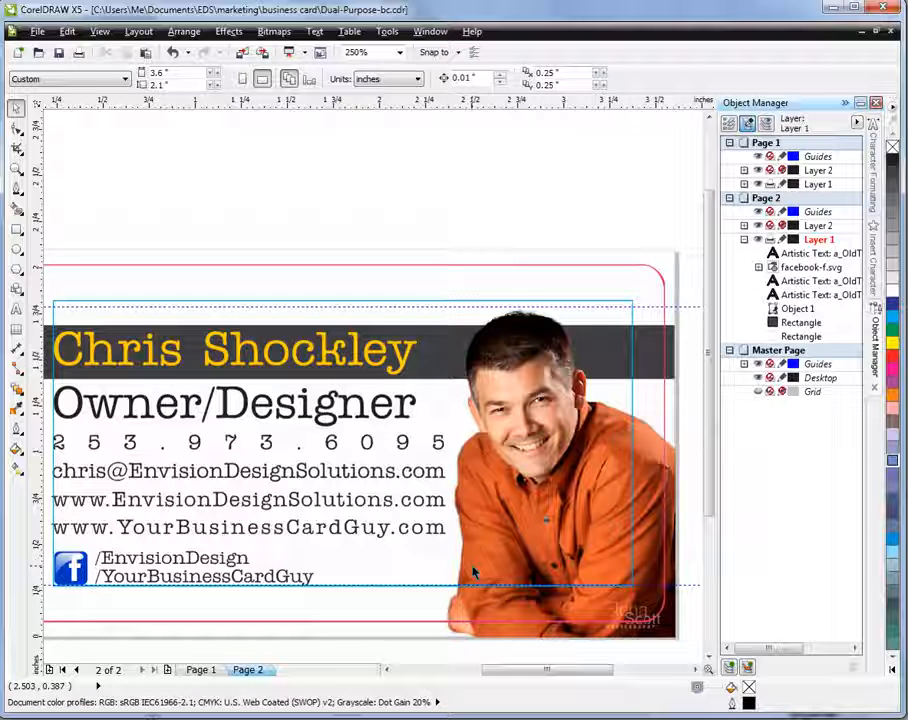
key("F4")
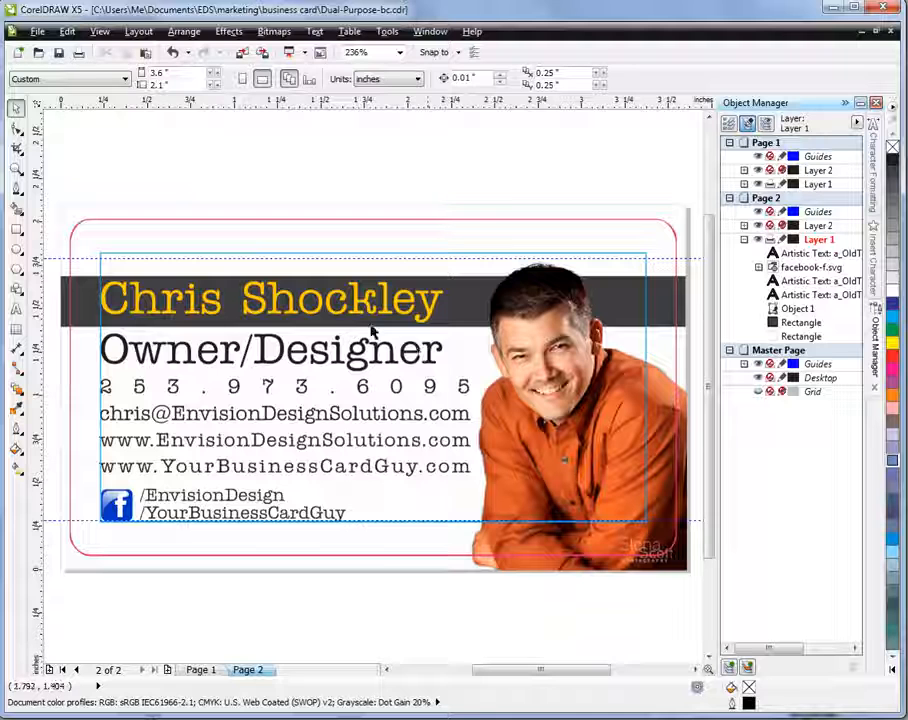